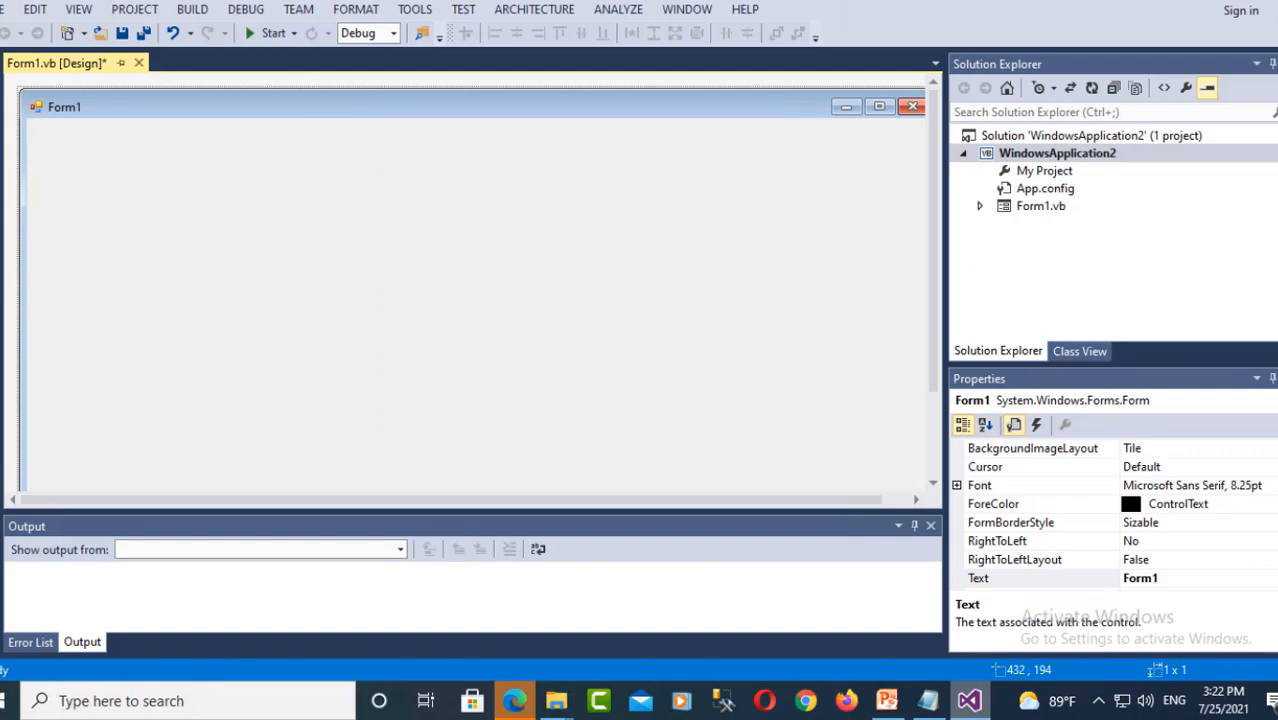
- Drag a ReportViewer from the Toolbox's Reporting group onto Form1's top-left corner
{"action": "left_click", "coordinate": [1, 165]}
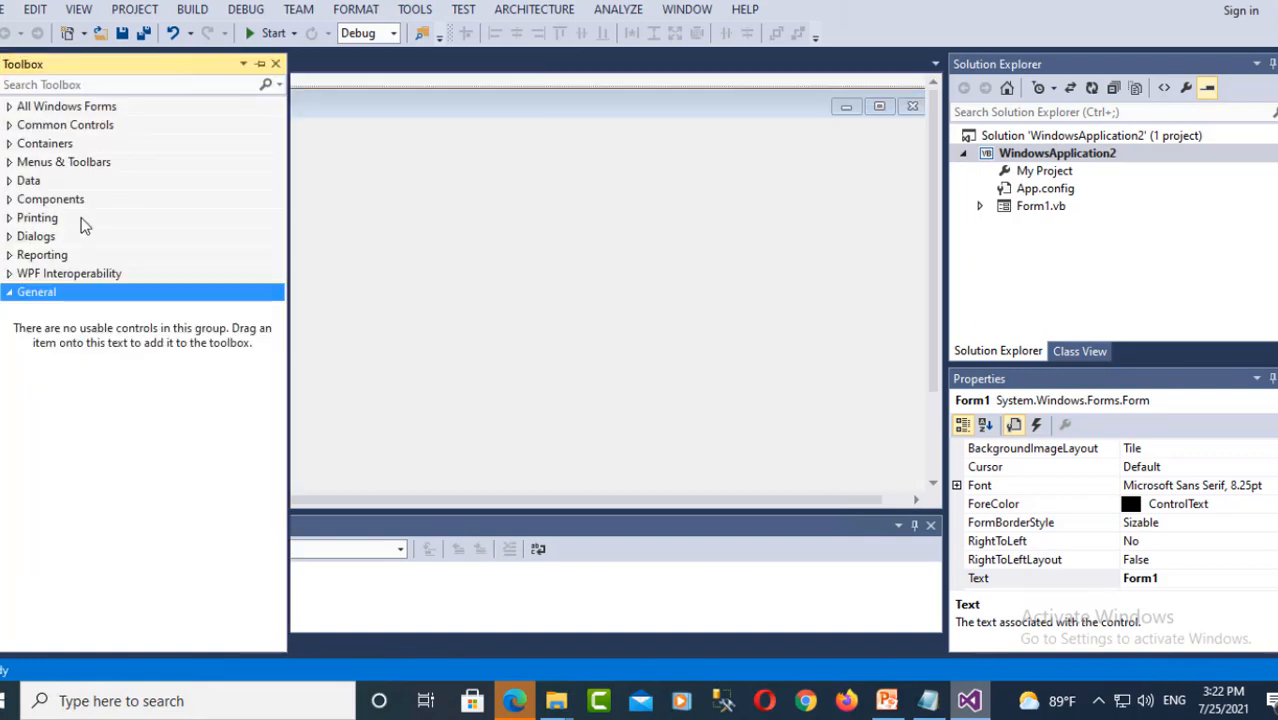
{"action": "left_click", "coordinate": [9, 255]}
{"action": "left_click_drag", "start_coordinate": [62, 294], "coordinate": [413, 280]}
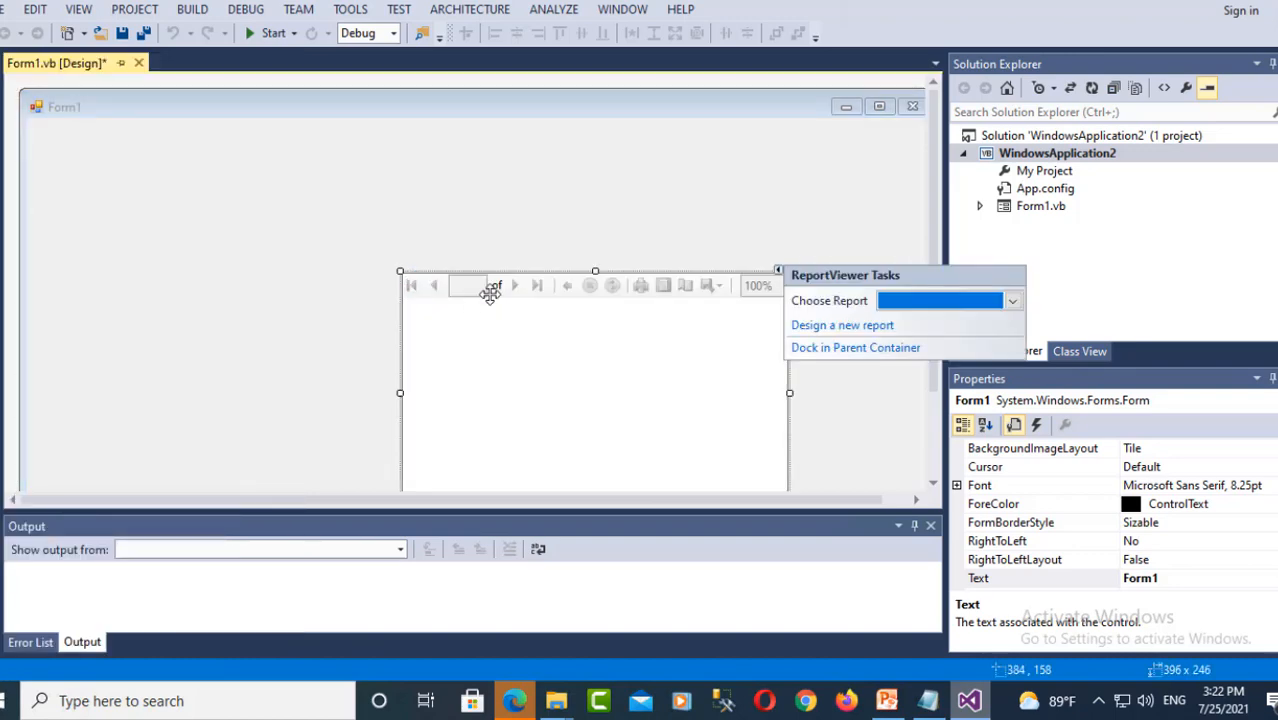
{"action": "left_click_drag", "start_coordinate": [447, 294], "coordinate": [84, 219]}
- Stretch ReportViewer1 across the full form width and taller, to 916 x 383
{"action": "left_click_drag", "start_coordinate": [427, 317], "coordinate": [922, 318]}
{"action": "left_click", "coordinate": [696, 174]}
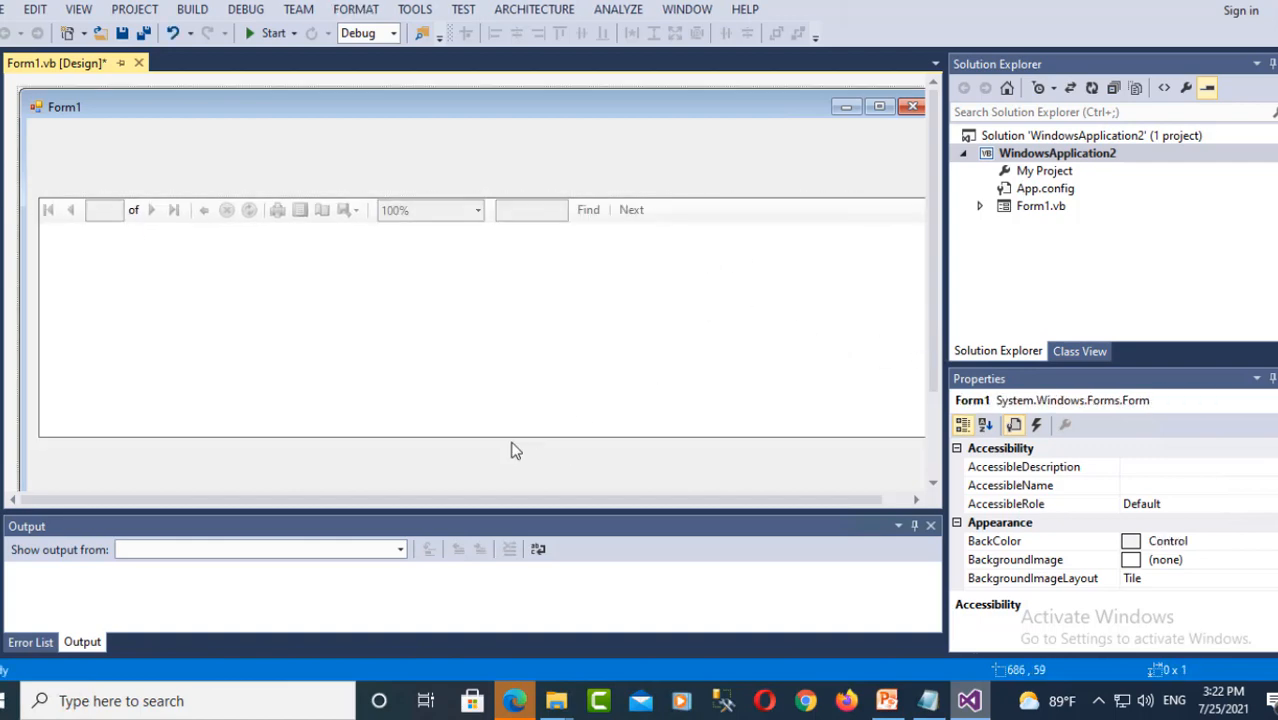
{"action": "left_click", "coordinate": [596, 359]}
{"action": "left_click_drag", "start_coordinate": [932, 202], "coordinate": [932, 380]}
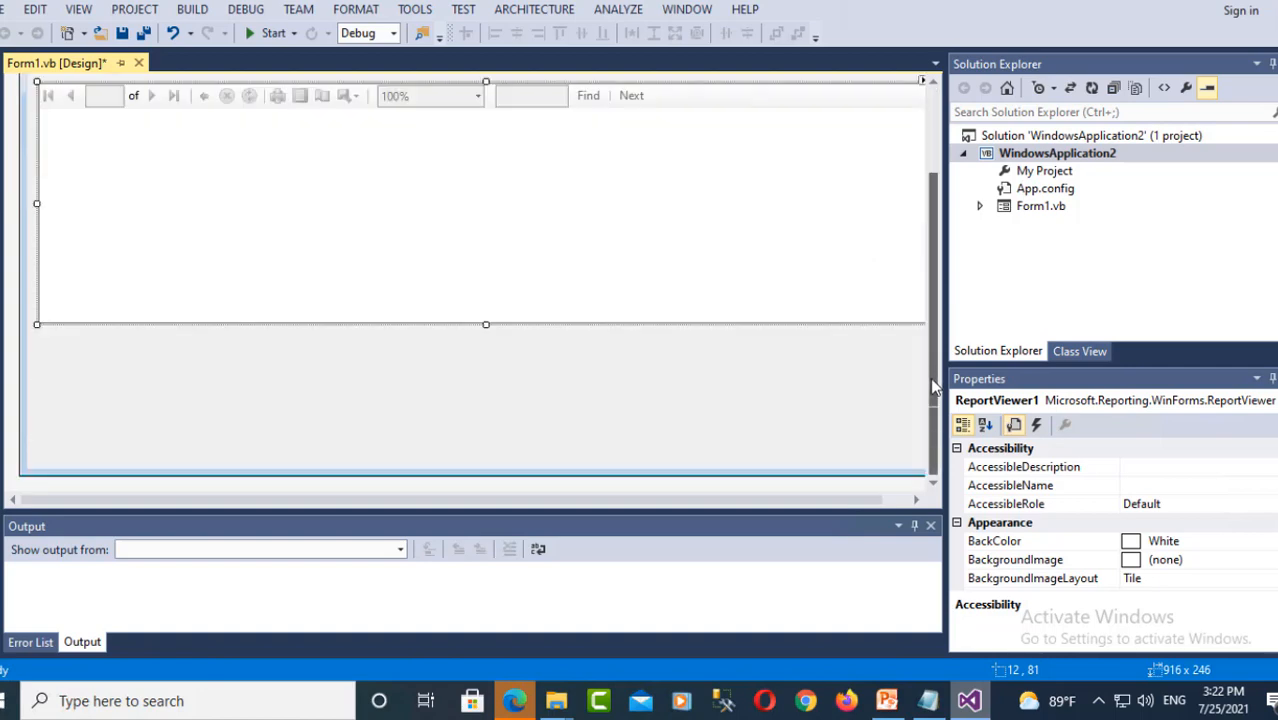
{"action": "left_click_drag", "start_coordinate": [486, 321], "coordinate": [486, 458]}
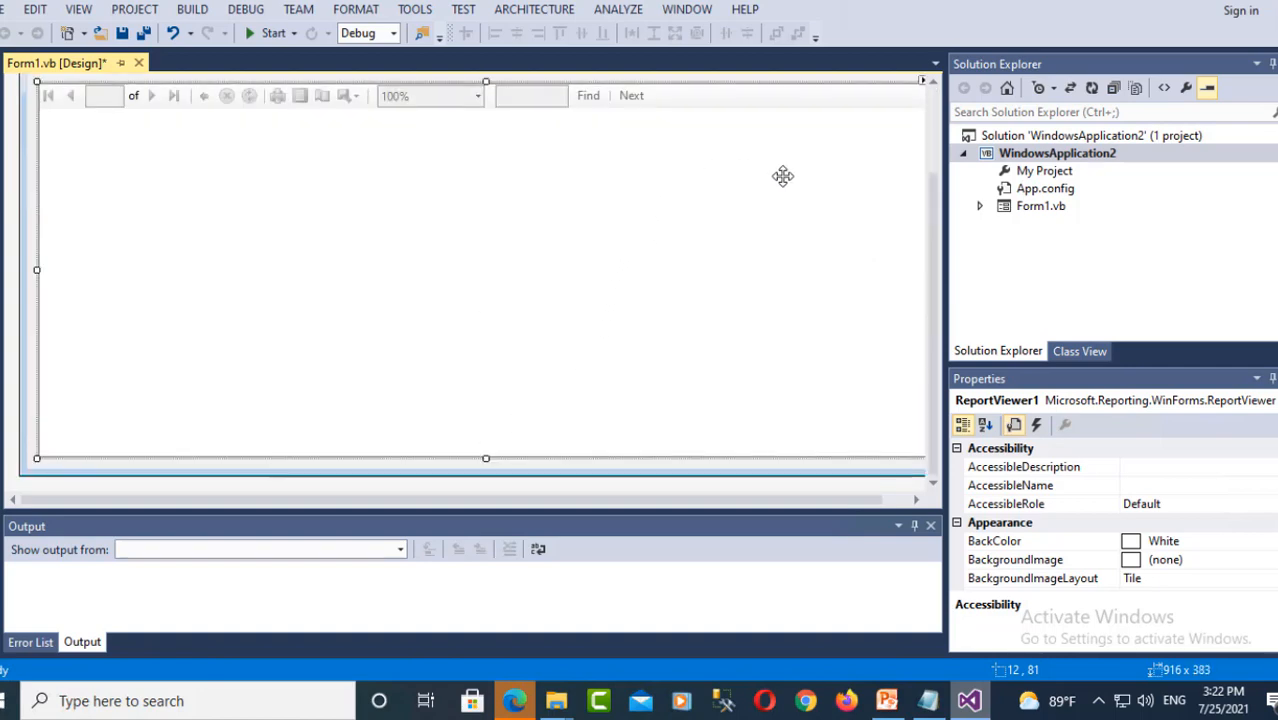
{"action": "left_click_drag", "start_coordinate": [932, 200], "coordinate": [929, 91]}
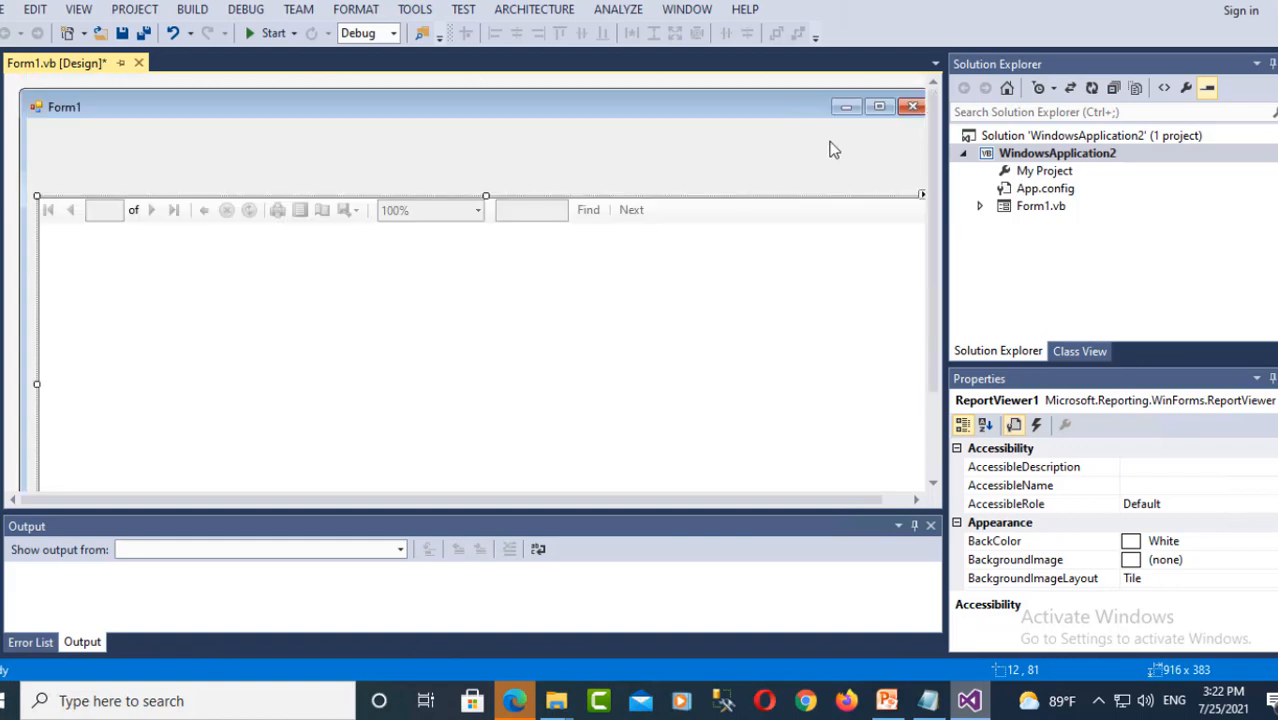
{"action": "left_click", "coordinate": [879, 165]}
- Add a blank Reporting > Report item named Report1.rdlc to the WindowsApplication2 project
{"action": "right_click", "coordinate": [1035, 158]}
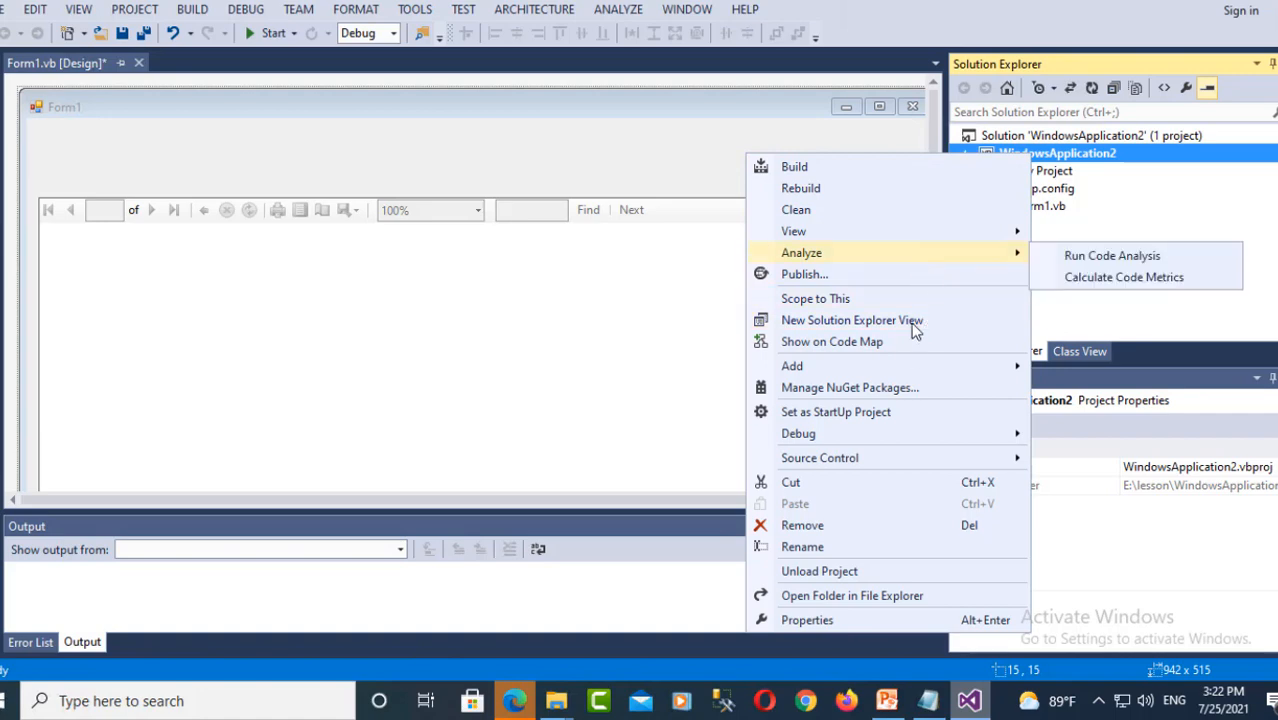
{"action": "mouse_move", "coordinate": [920, 369]}
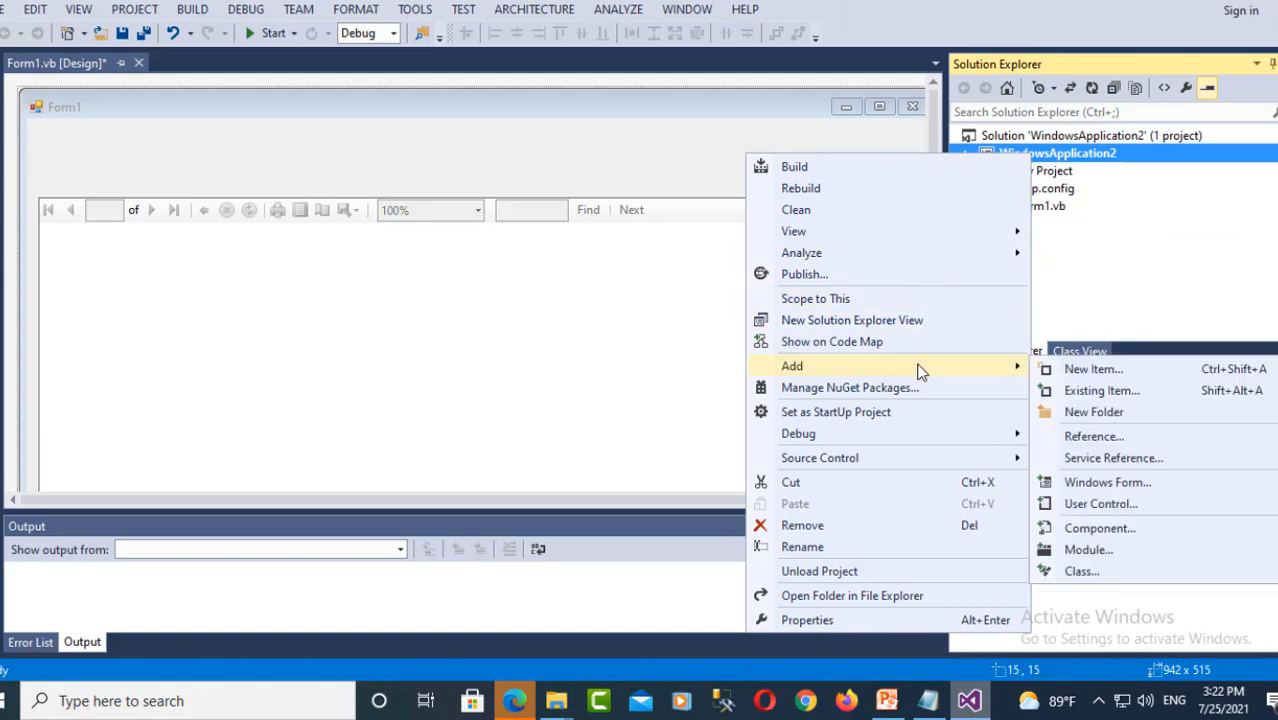
{"action": "left_click", "coordinate": [1087, 372]}
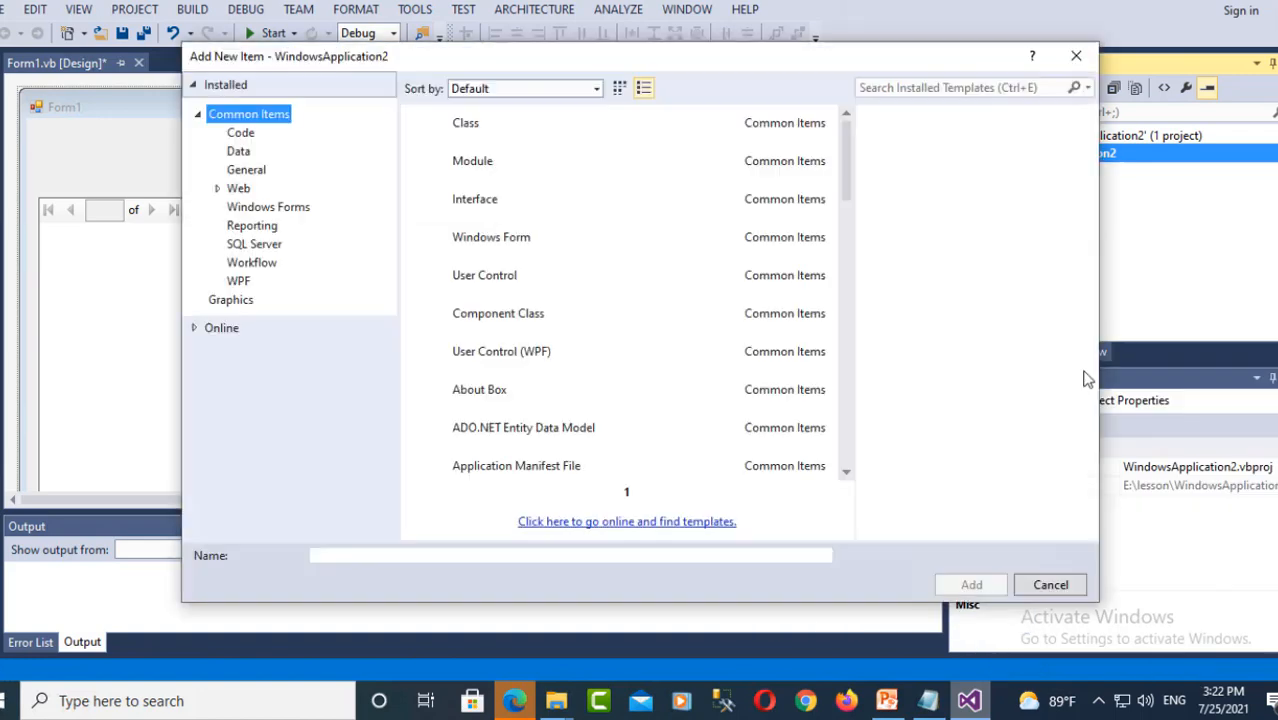
{"action": "left_click", "coordinate": [252, 226]}
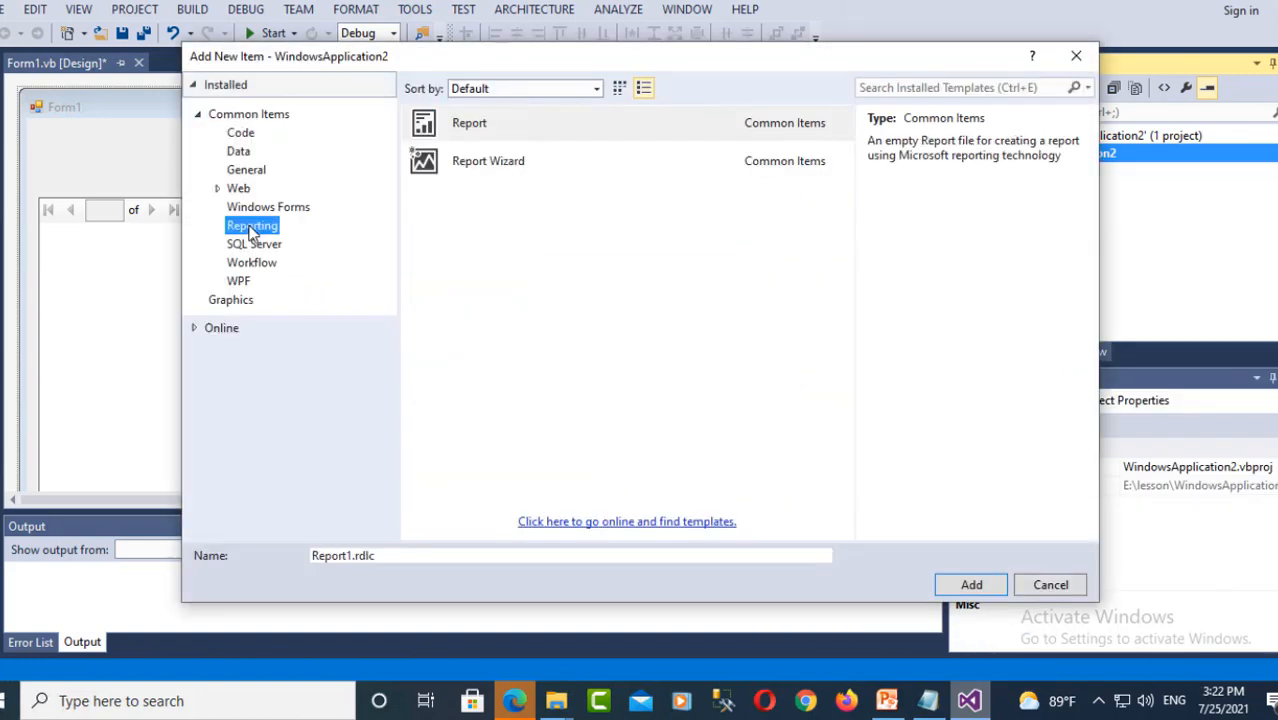
{"action": "left_click", "coordinate": [463, 133]}
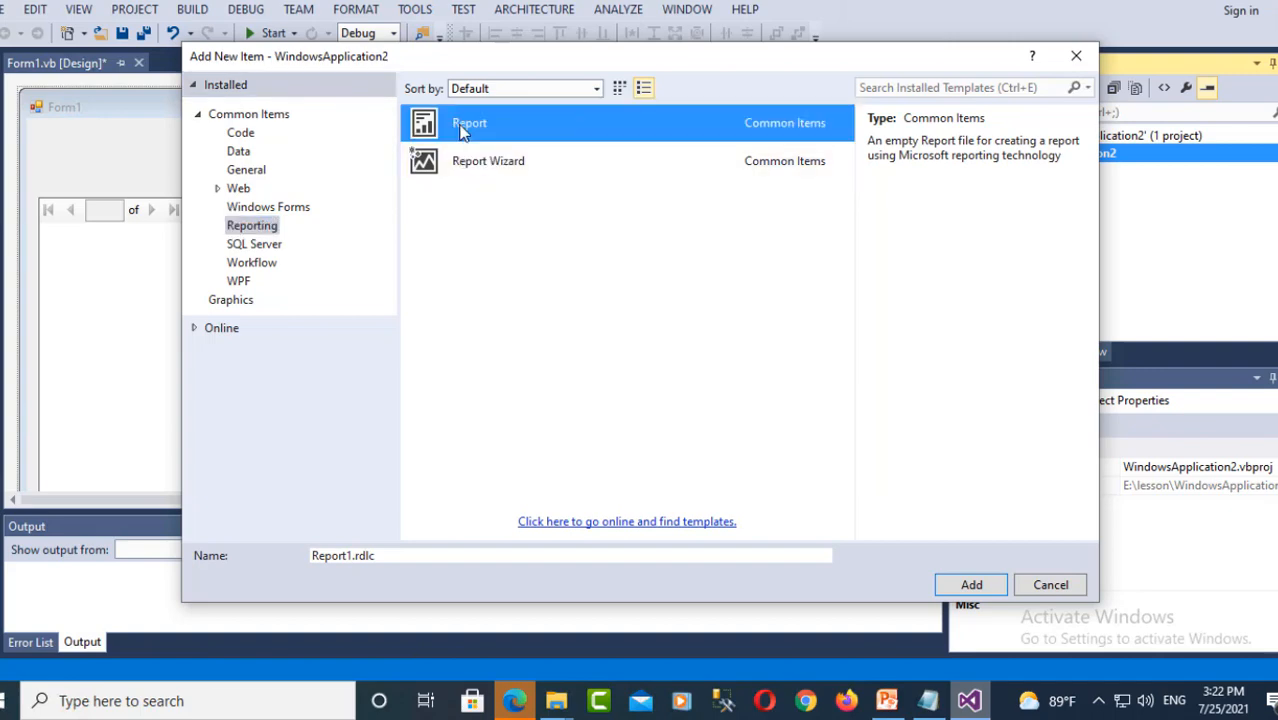
{"action": "left_click", "coordinate": [972, 588]}
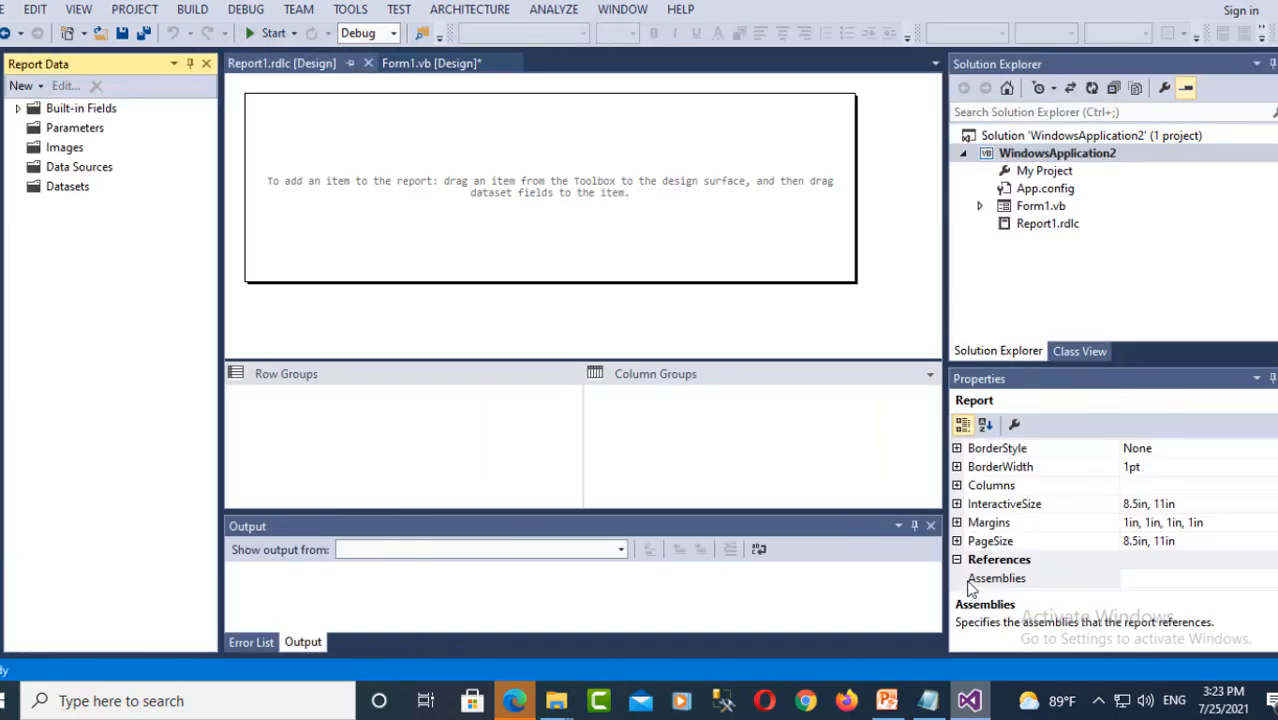
- Show the Report Data panel via View and bring up the Datasets folder's context menu
{"action": "left_click", "coordinate": [534, 218]}
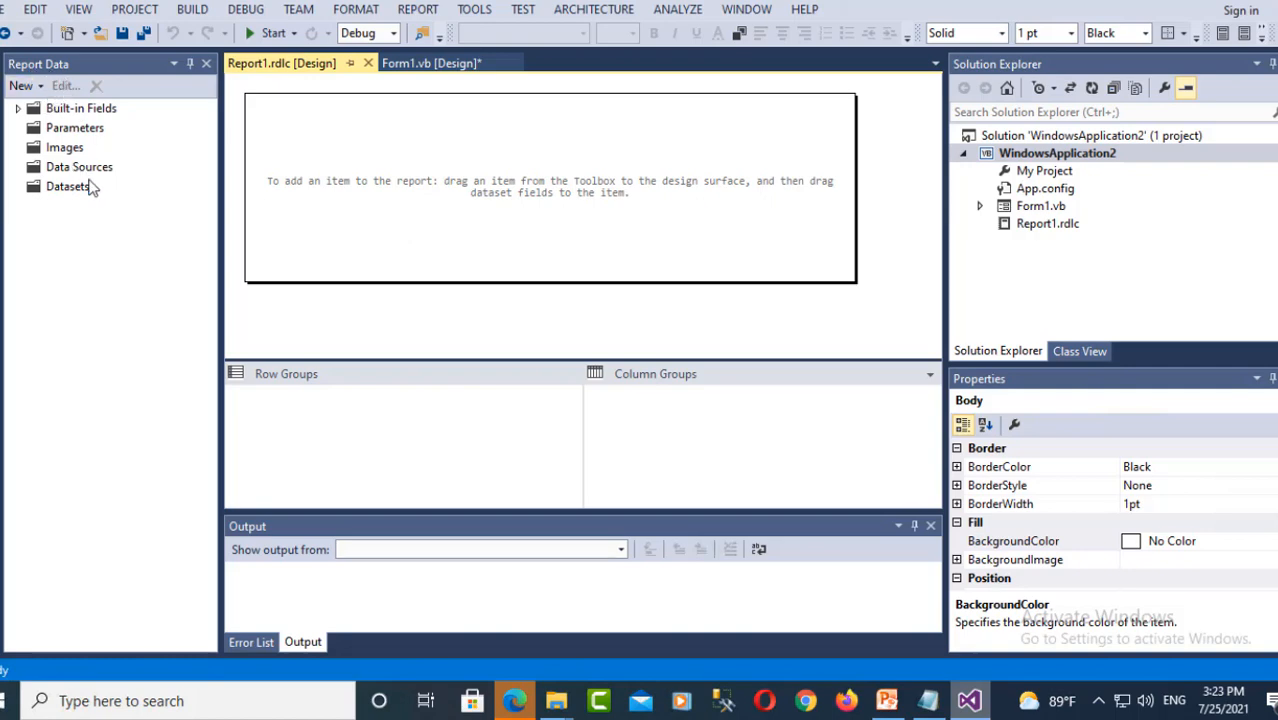
{"action": "left_click", "coordinate": [79, 10]}
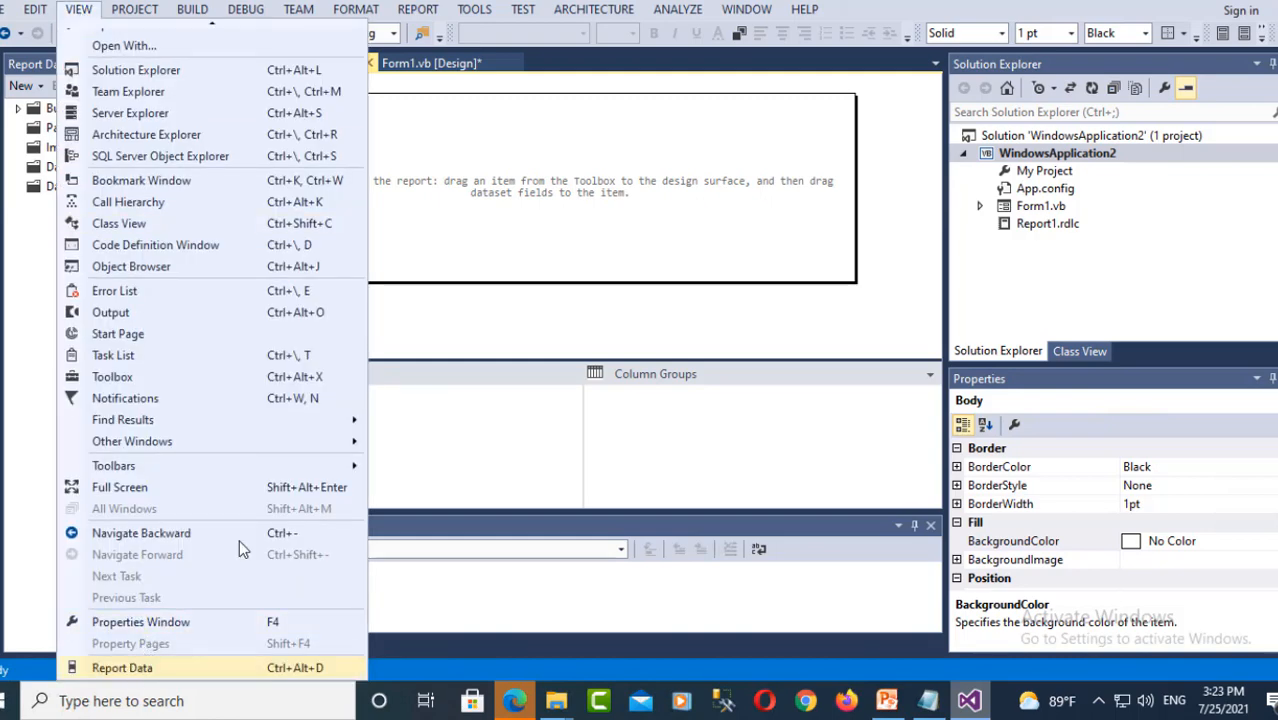
{"action": "left_click", "coordinate": [125, 669]}
{"action": "left_click", "coordinate": [70, 189]}
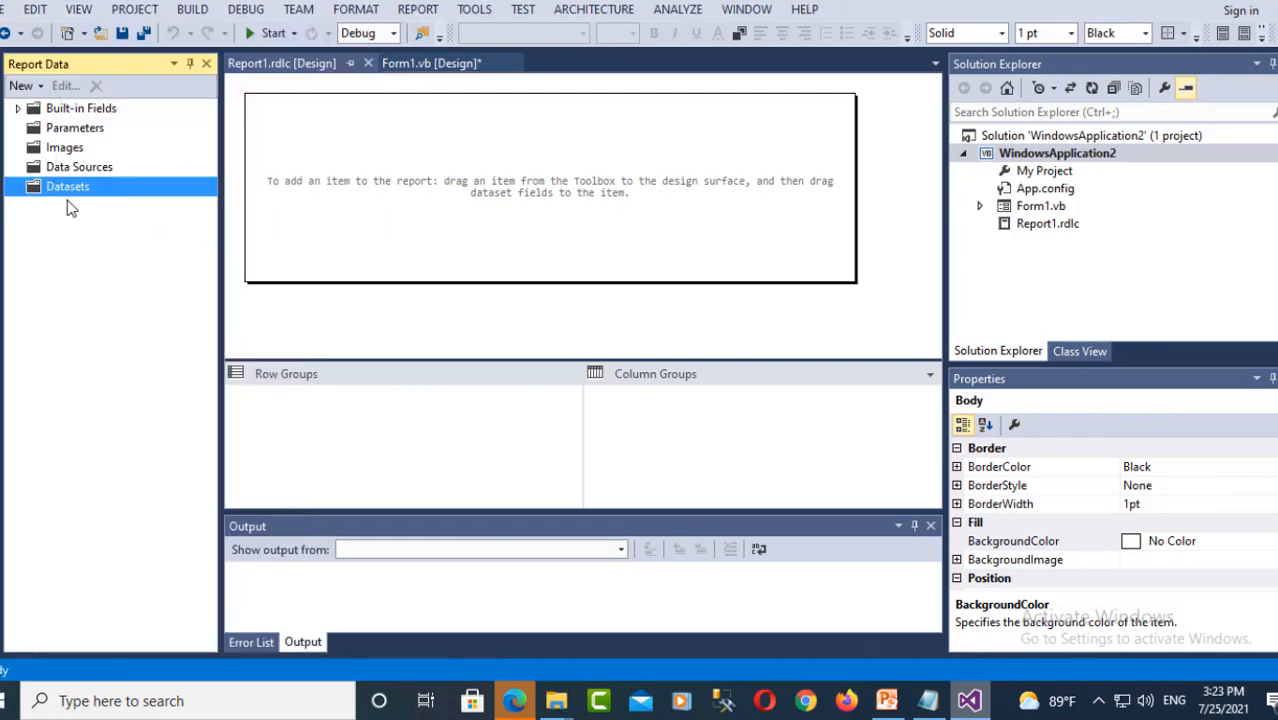
{"action": "right_click", "coordinate": [66, 194]}
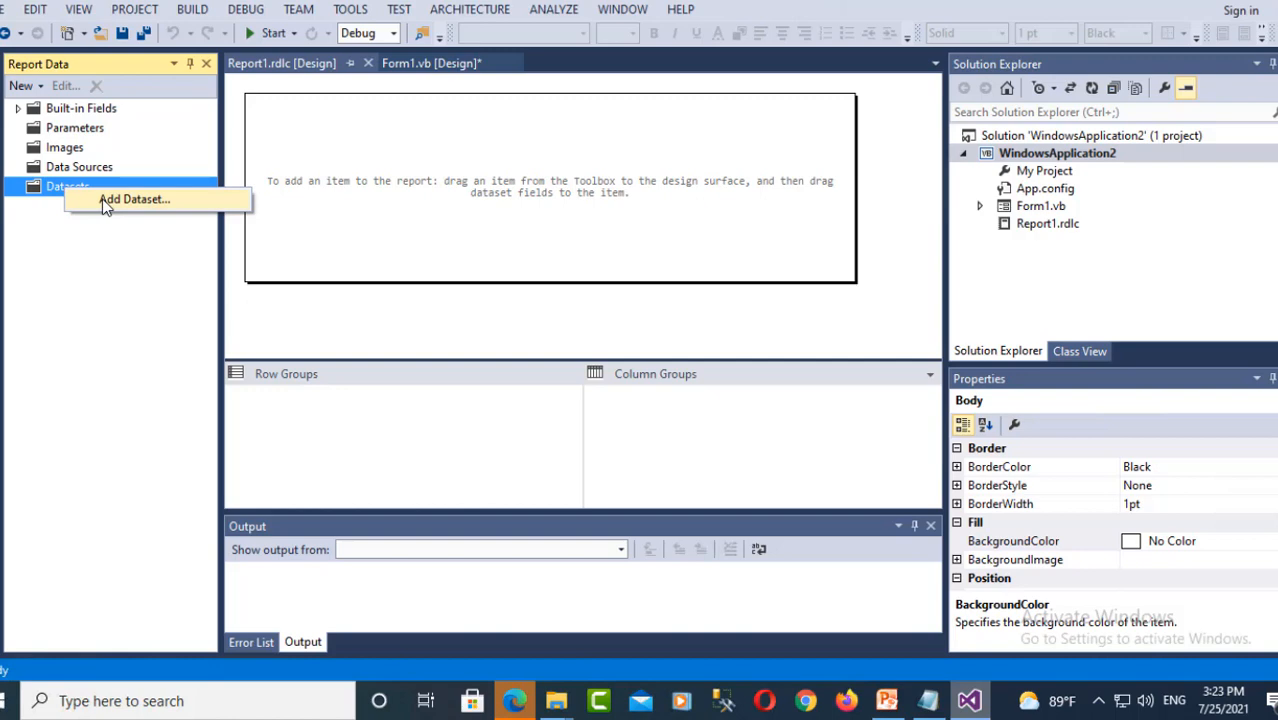
- Start a Database > Dataset source with a new connection, then switch to the PowerPoint connection-details slide
{"action": "left_click", "coordinate": [134, 199]}
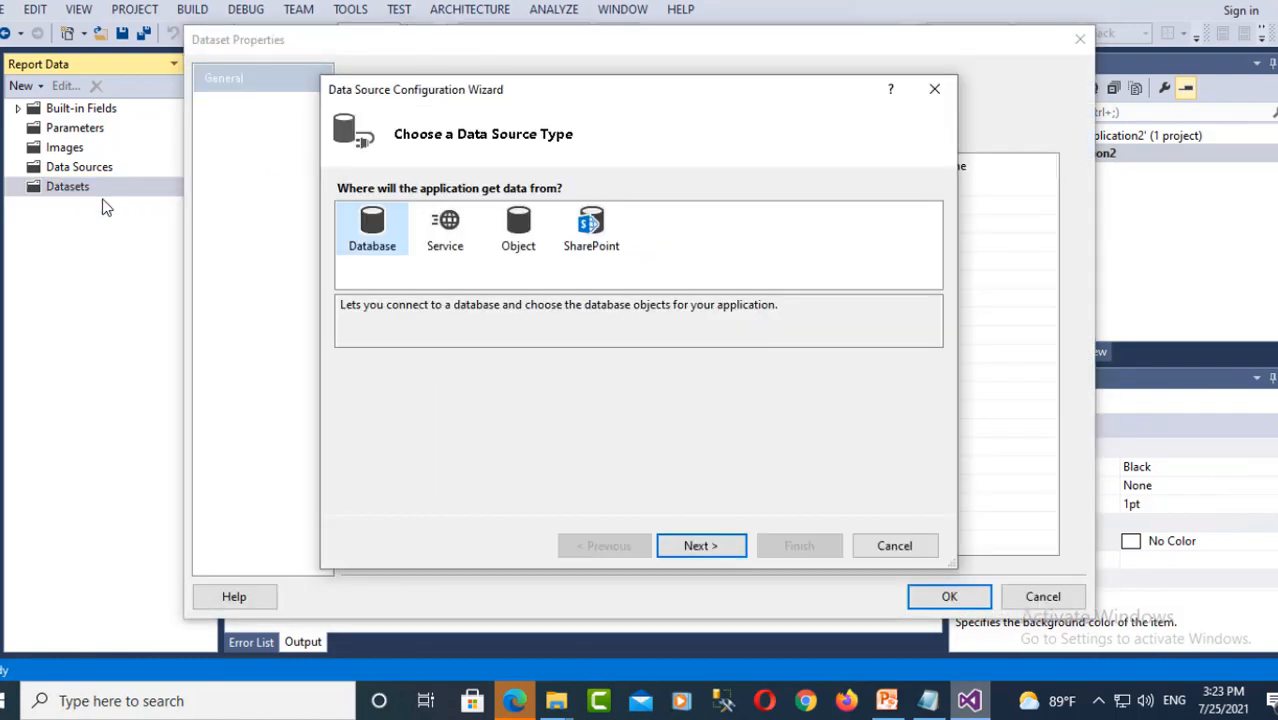
{"action": "left_click", "coordinate": [725, 553]}
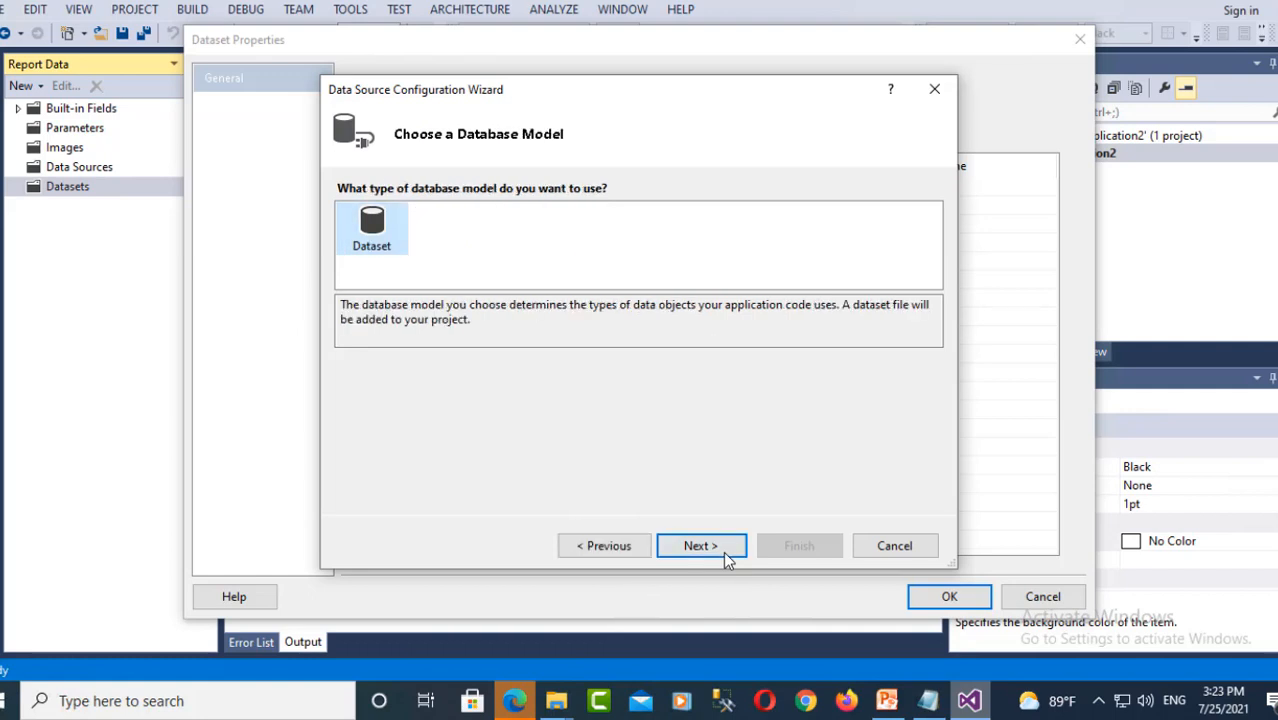
{"action": "left_click", "coordinate": [692, 550]}
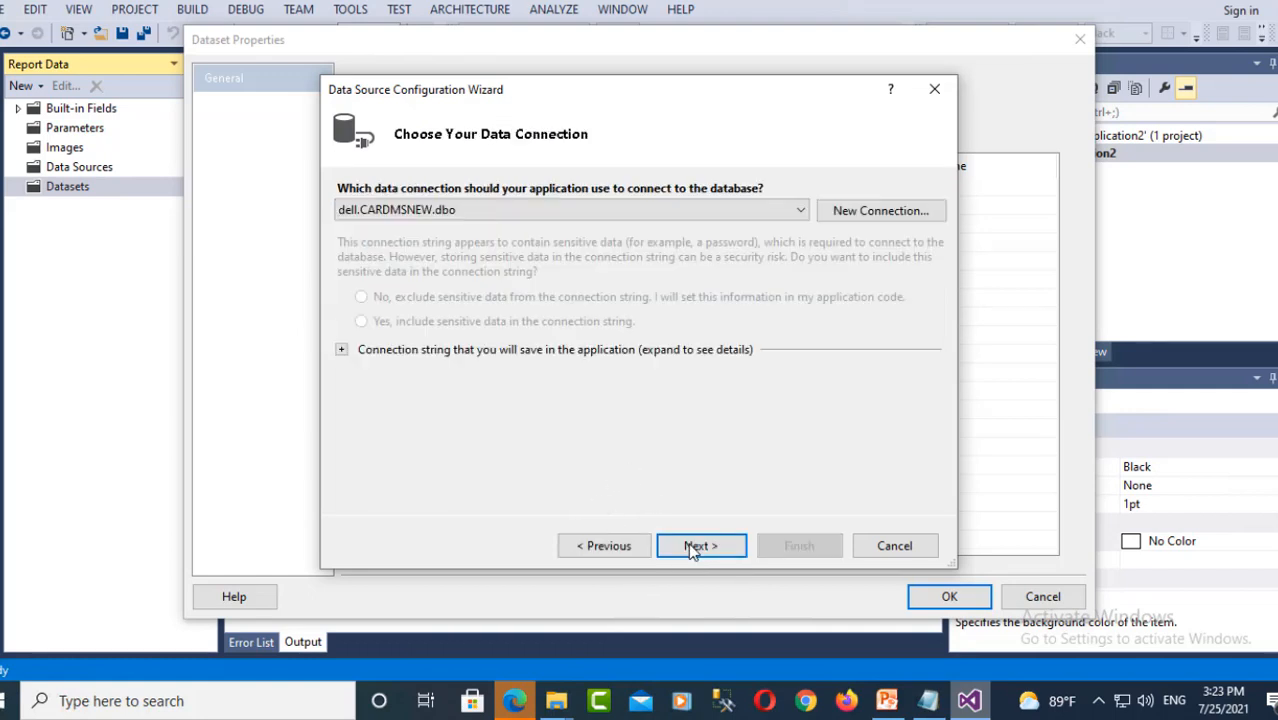
{"action": "left_click", "coordinate": [855, 218]}
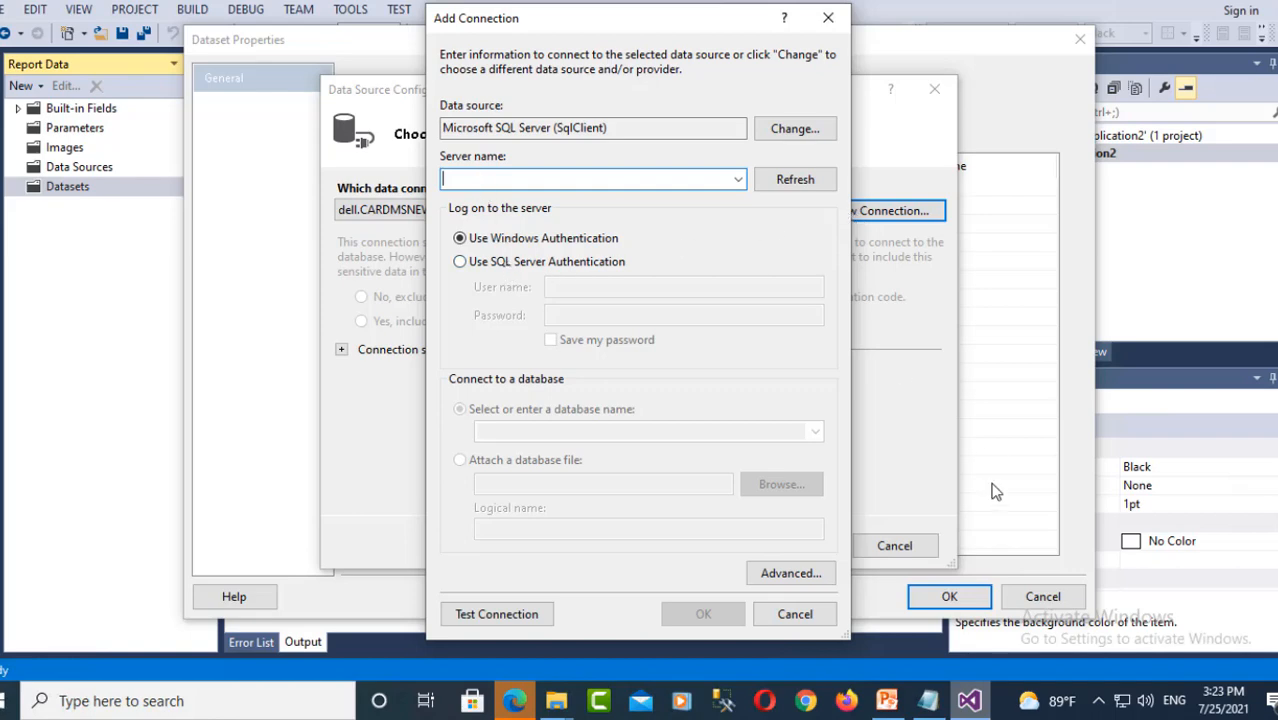
{"action": "left_click", "coordinate": [888, 706]}
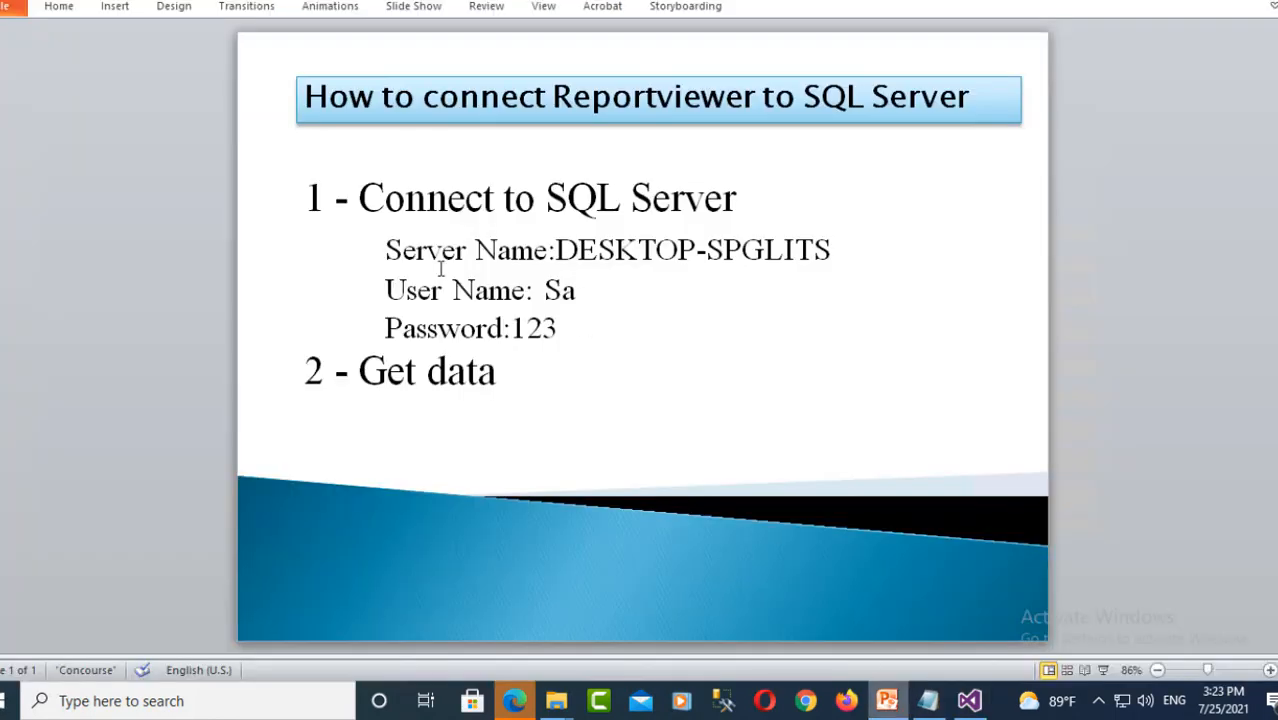
- Select the server name DESKTOP-SPGLITS on the slide and return to Visual Studio's Add Connection
{"action": "left_click_drag", "start_coordinate": [556, 250], "coordinate": [832, 255]}
{"action": "key", "text": "ctrl+c"}
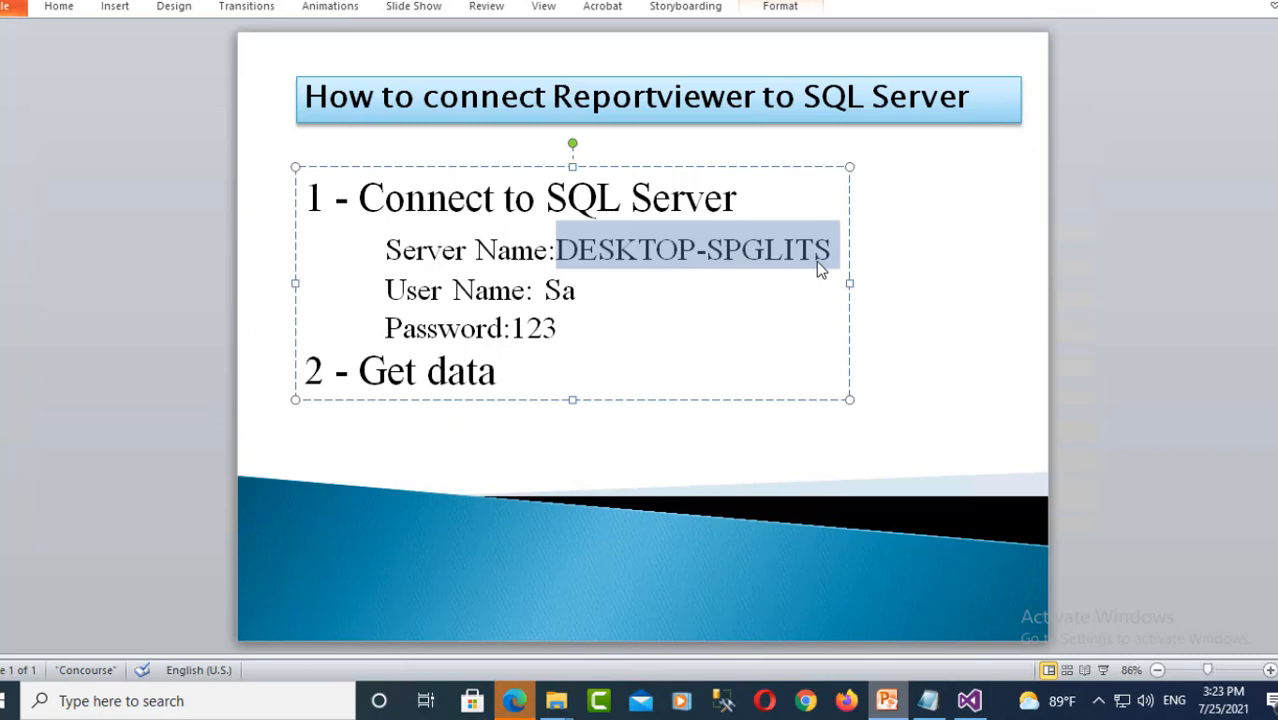
{"action": "left_click", "coordinate": [970, 701]}
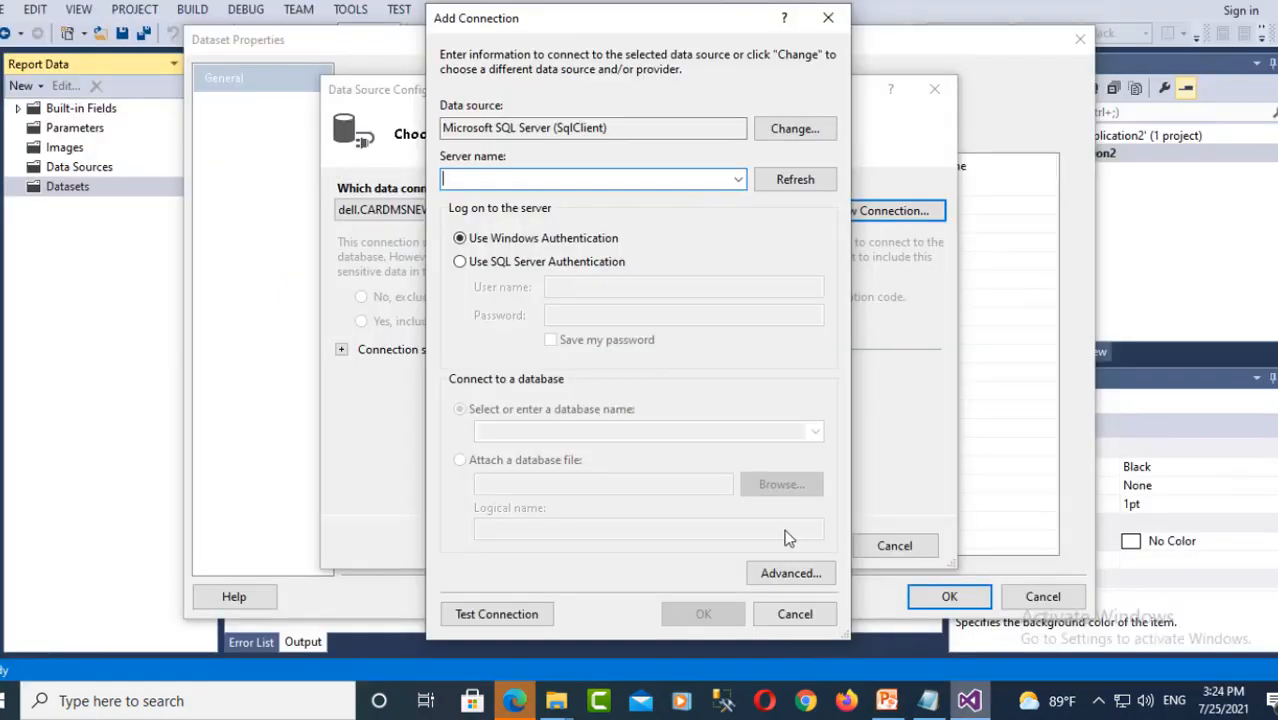
- Enter server DESKTOP-SPGLITS with SQL Server Authentication and the login's user name and password
{"action": "key", "text": "ctrl+v"}
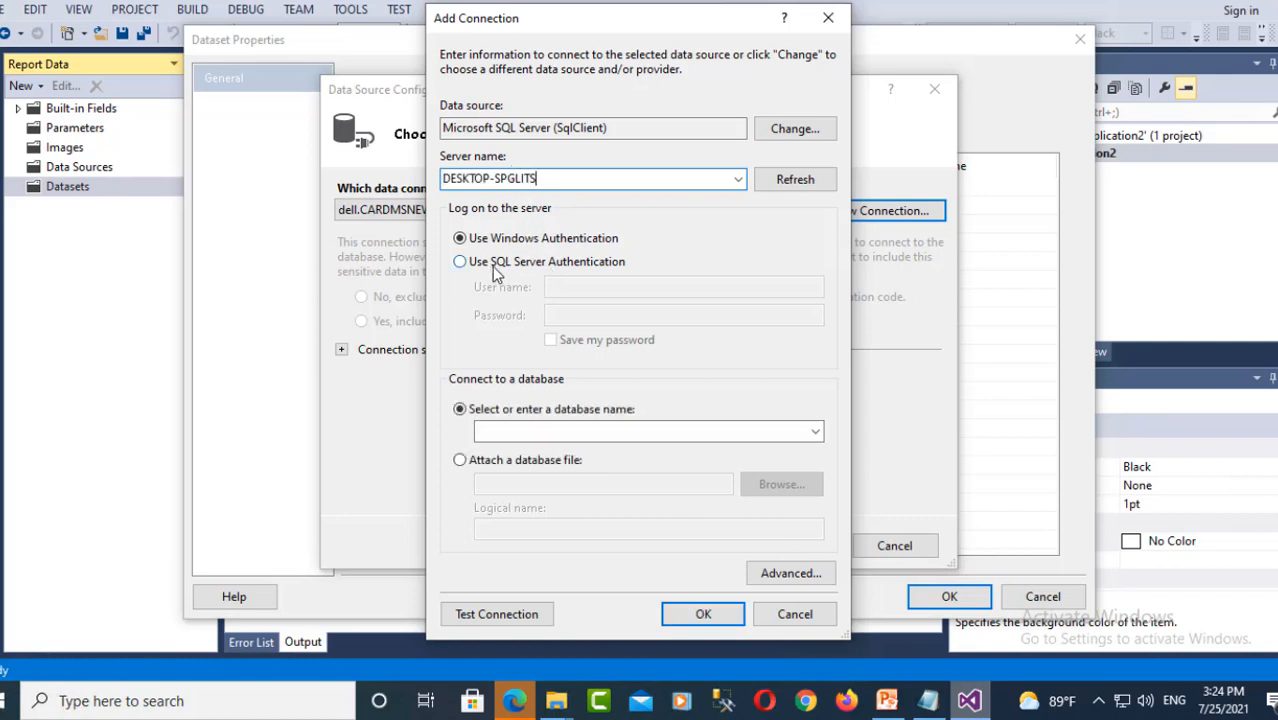
{"action": "left_click", "coordinate": [460, 263]}
{"action": "left_click", "coordinate": [588, 291]}
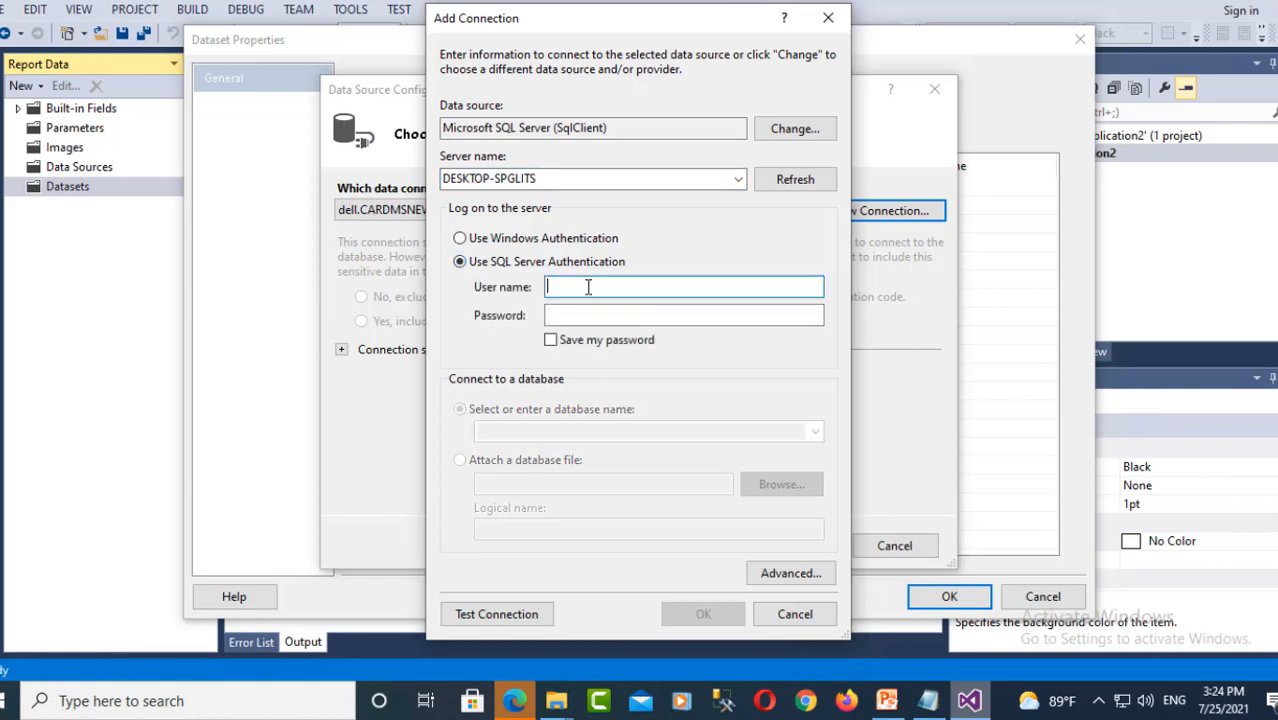
{"action": "type", "text": "s"}
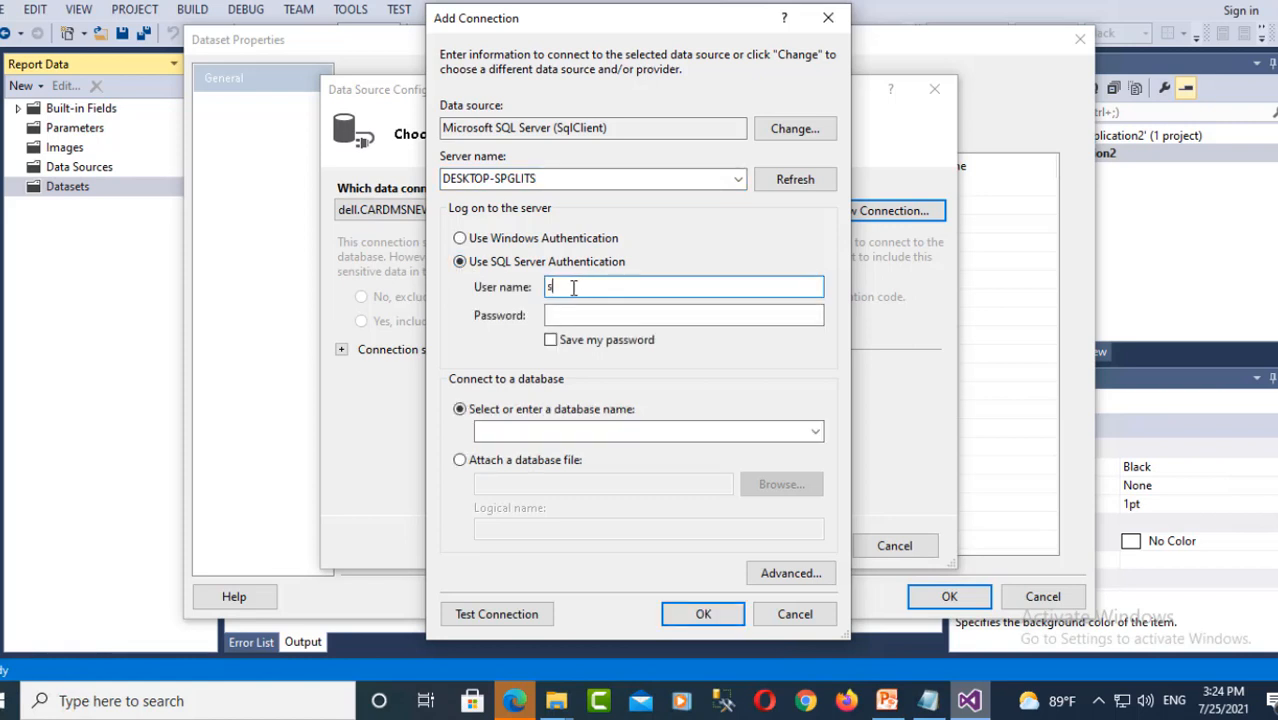
{"action": "type", "text": "a"}
{"action": "left_click", "coordinate": [554, 315]}
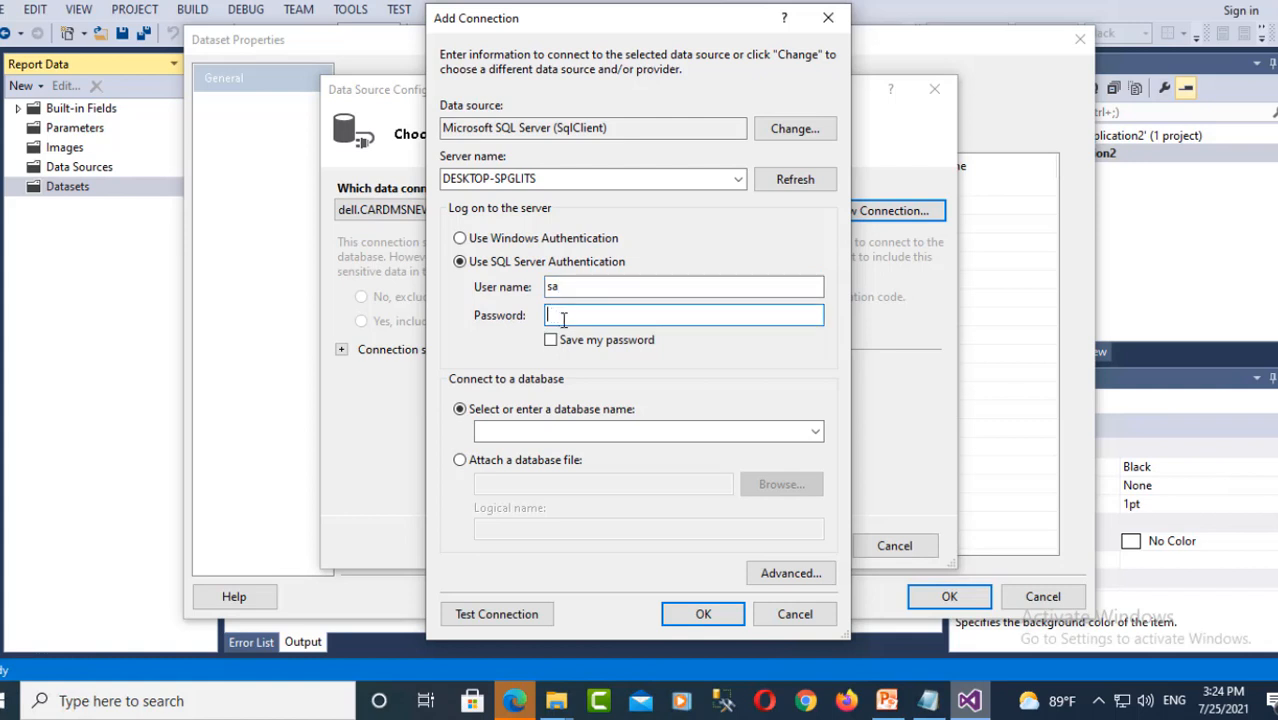
{"action": "type", "text": "123"}
- Choose the testing database and verify the connection tests successfully
{"action": "left_click", "coordinate": [815, 433]}
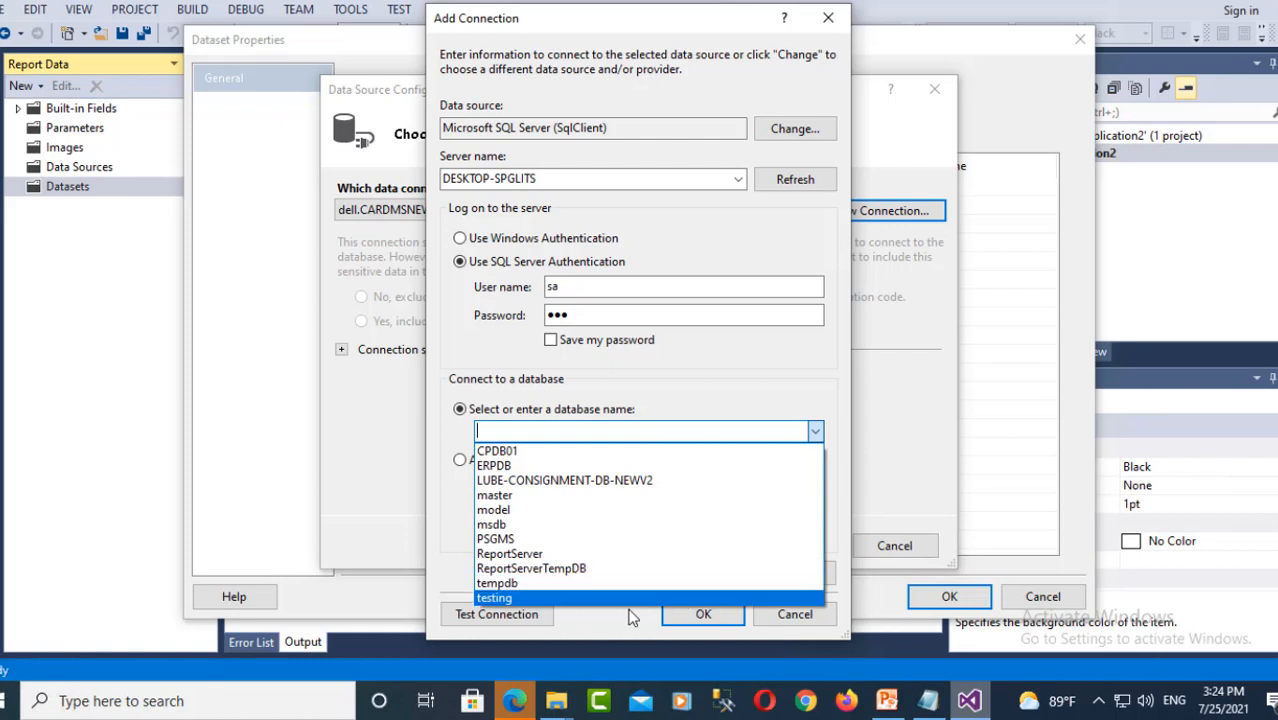
{"action": "left_click", "coordinate": [530, 599]}
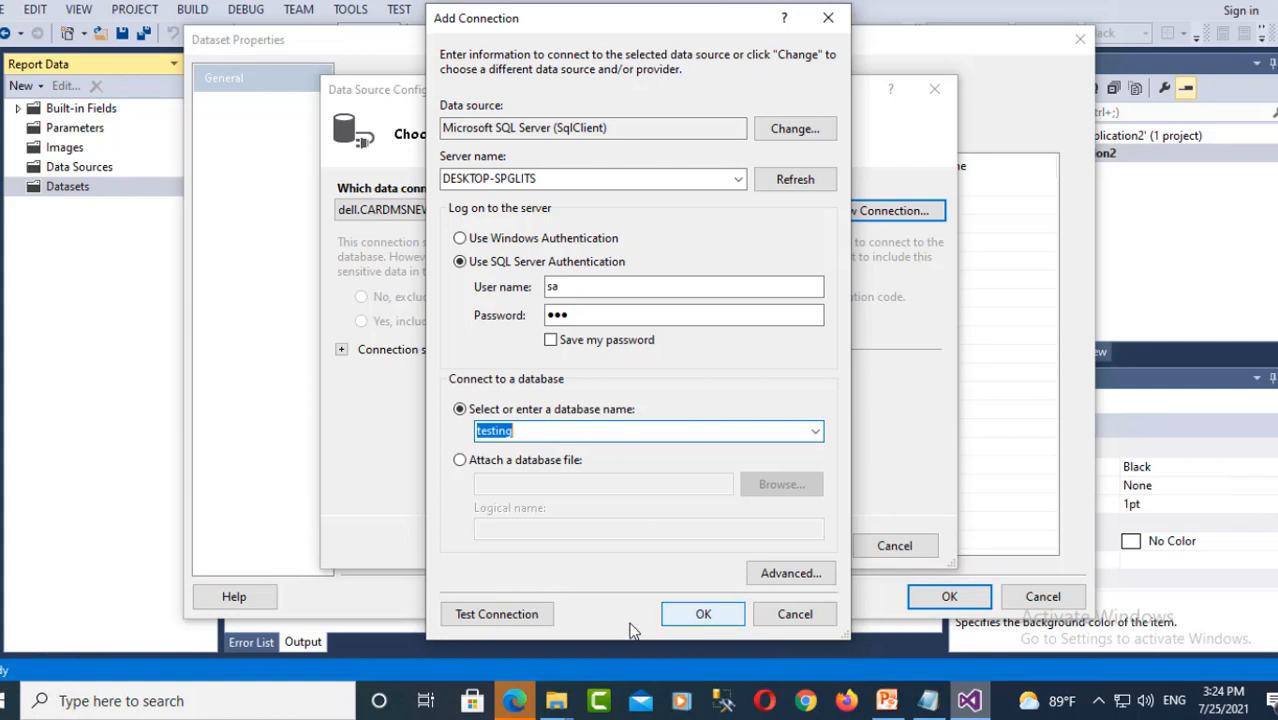
{"action": "left_click", "coordinate": [489, 617]}
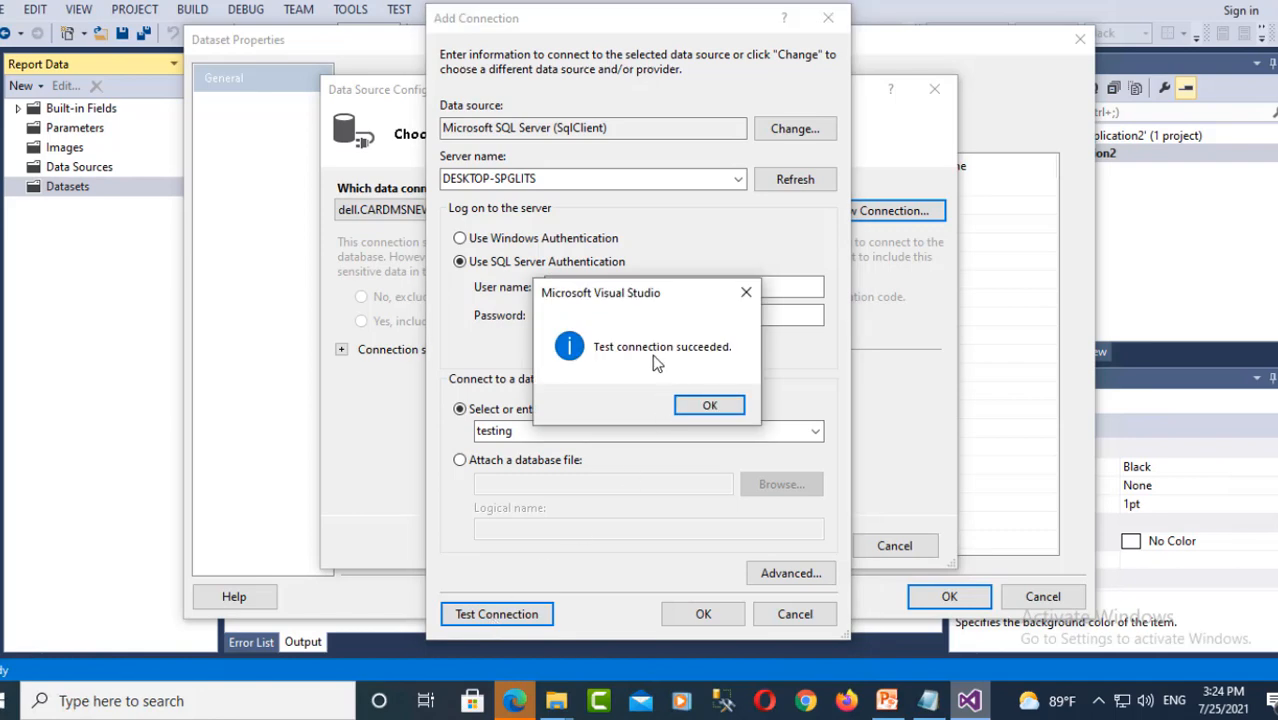
{"action": "left_click", "coordinate": [703, 408]}
- Accept the connection, include sensitive data, and save the string as testingConnectionString
{"action": "left_click", "coordinate": [701, 613]}
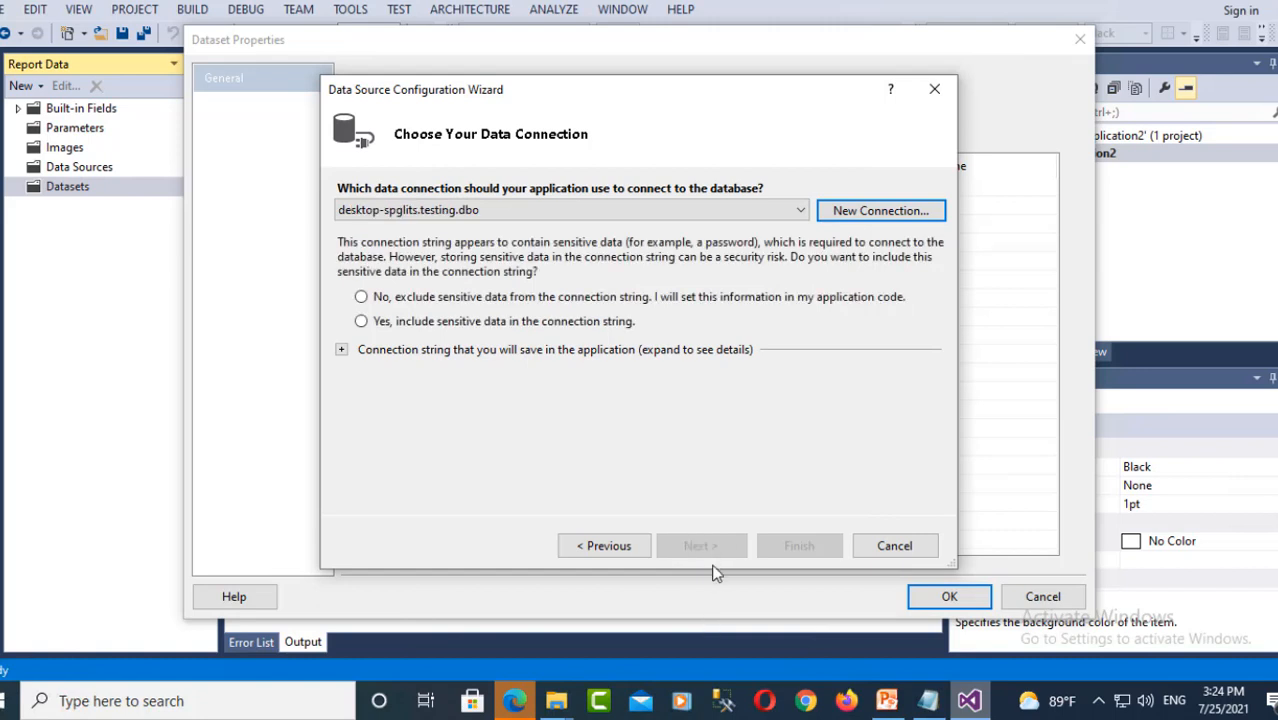
{"action": "left_click", "coordinate": [400, 326]}
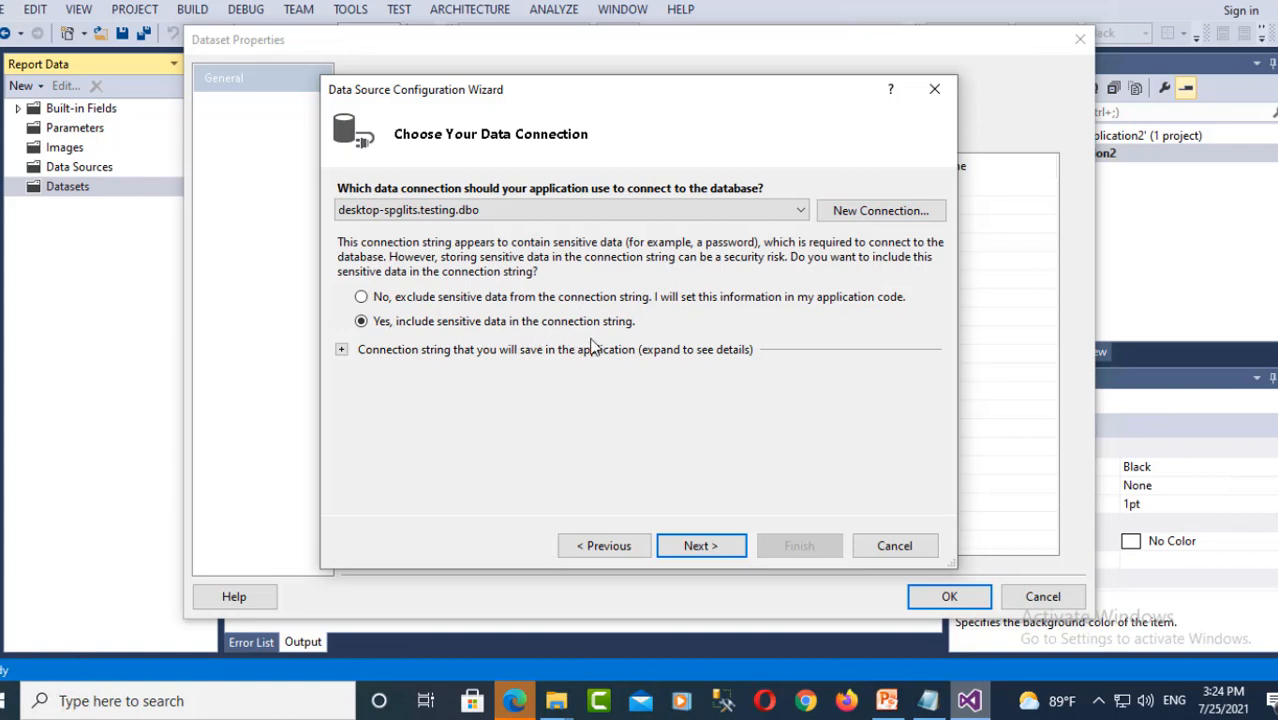
{"action": "left_click", "coordinate": [724, 547]}
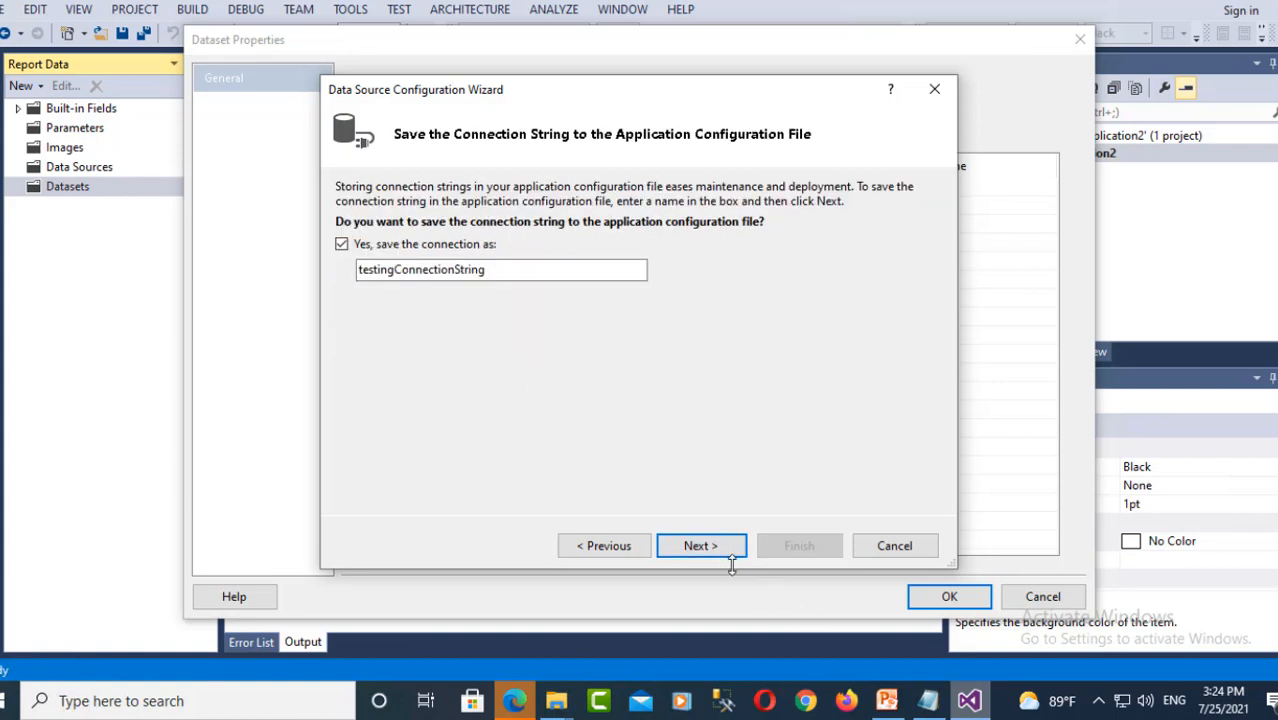
{"action": "left_click", "coordinate": [719, 549]}
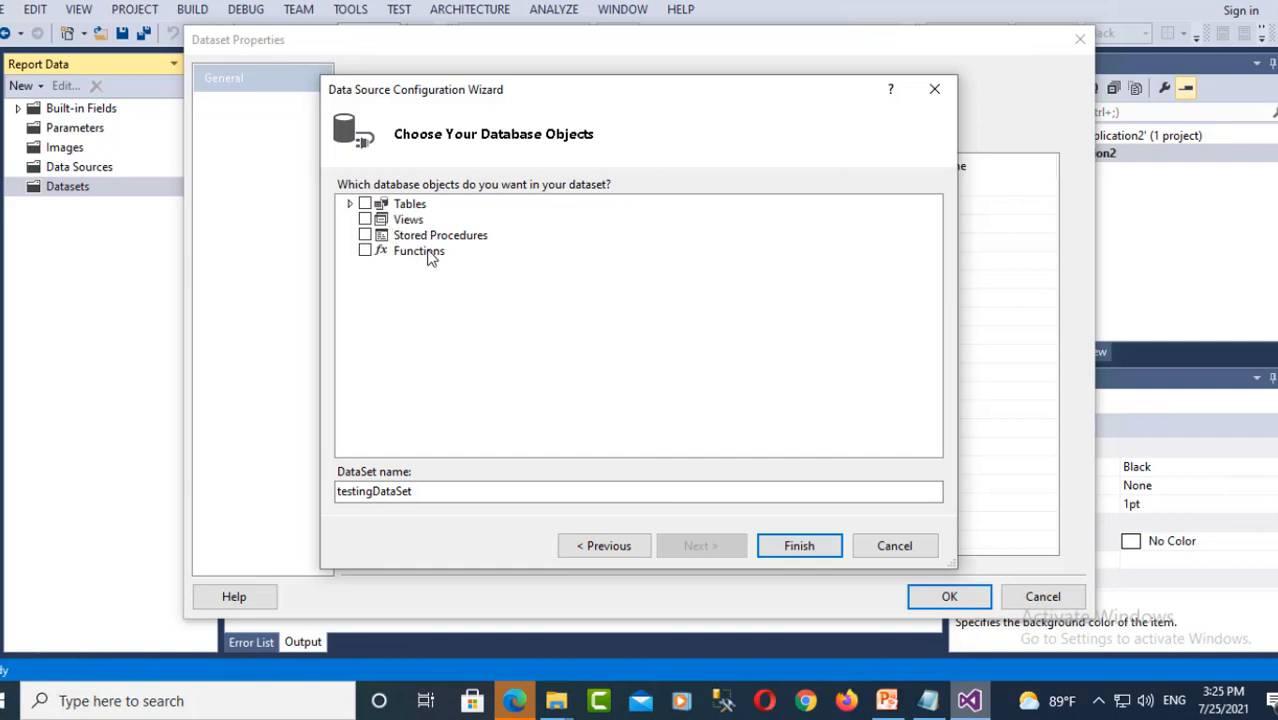
- Create DataSet1 from the employee_info table and accept its dataset properties
{"action": "left_click", "coordinate": [350, 204]}
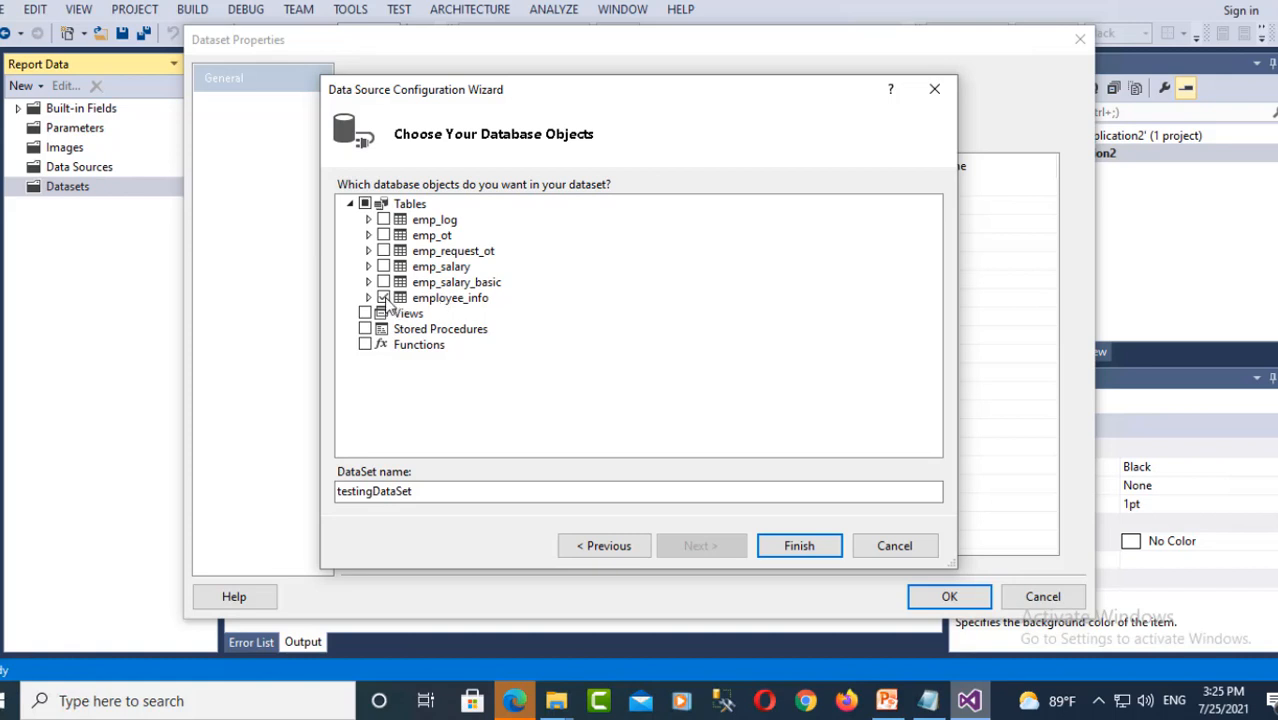
{"action": "left_click", "coordinate": [799, 548]}
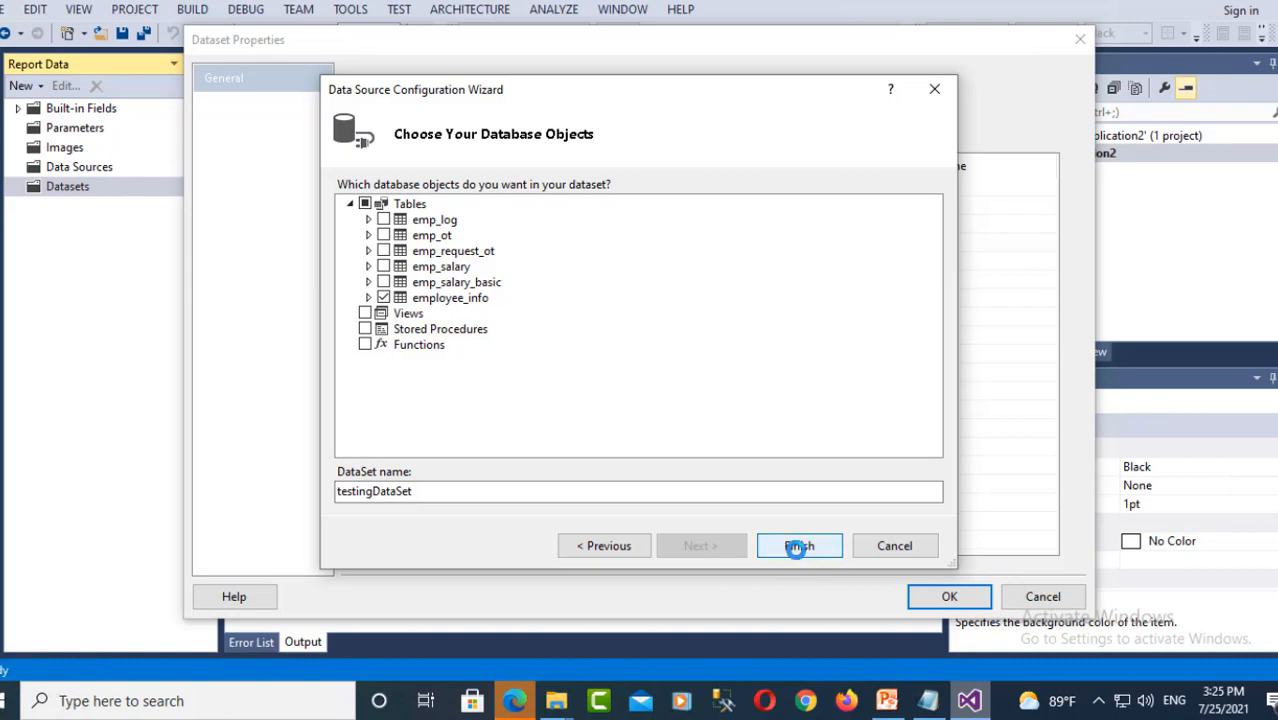
{"action": "left_click", "coordinate": [938, 600]}
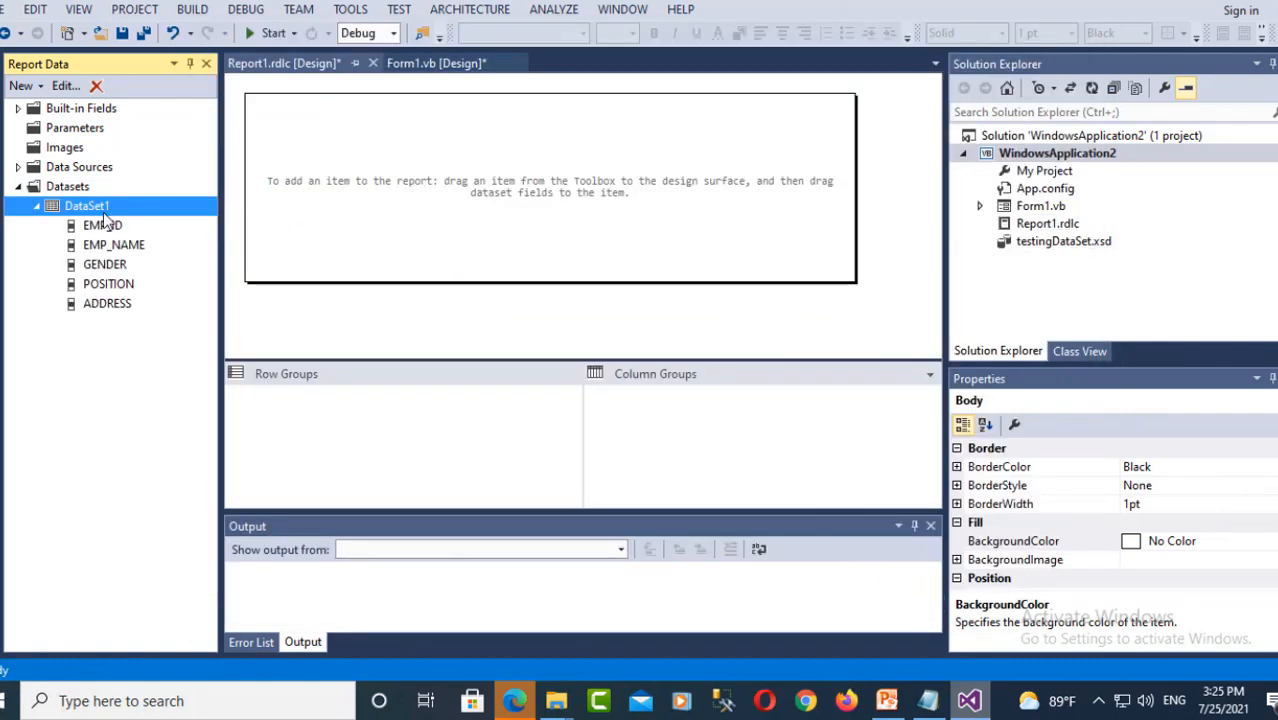
- Open Report1.rdlc in the designer and bring up the report body's Insert menu
{"action": "left_click", "coordinate": [466, 178]}
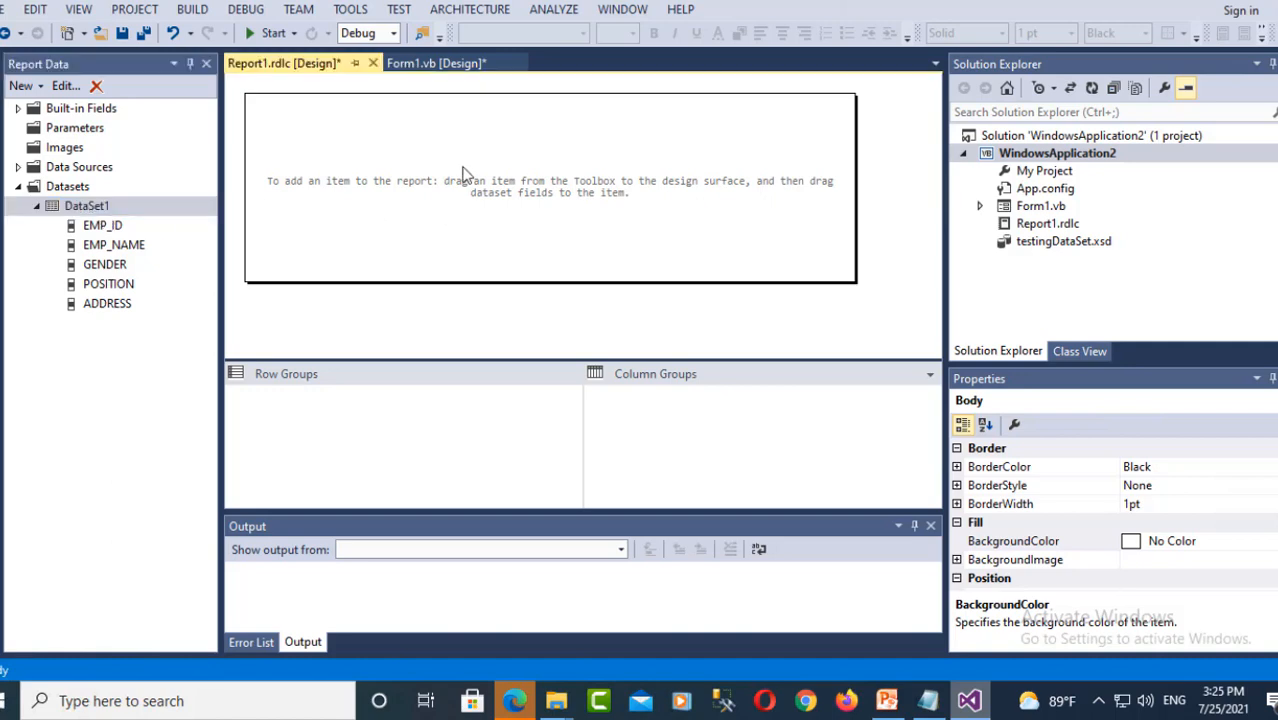
{"action": "double_click", "coordinate": [1018, 226]}
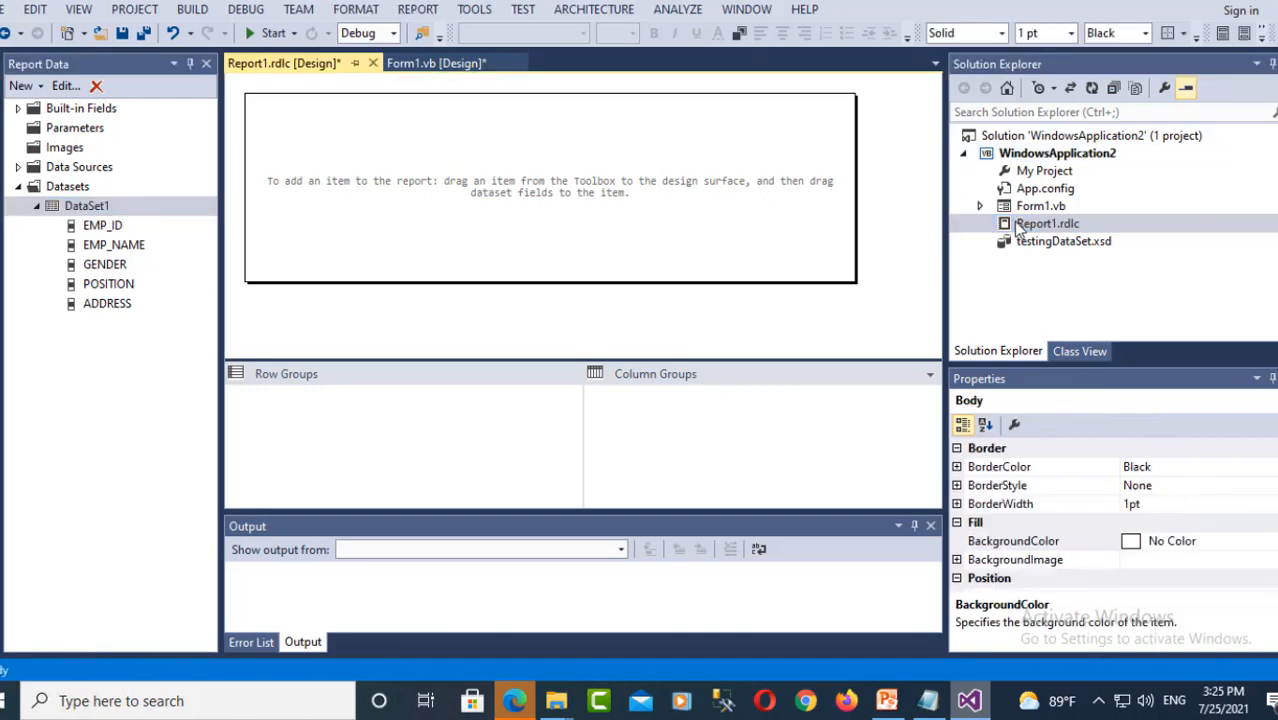
{"action": "right_click", "coordinate": [346, 154]}
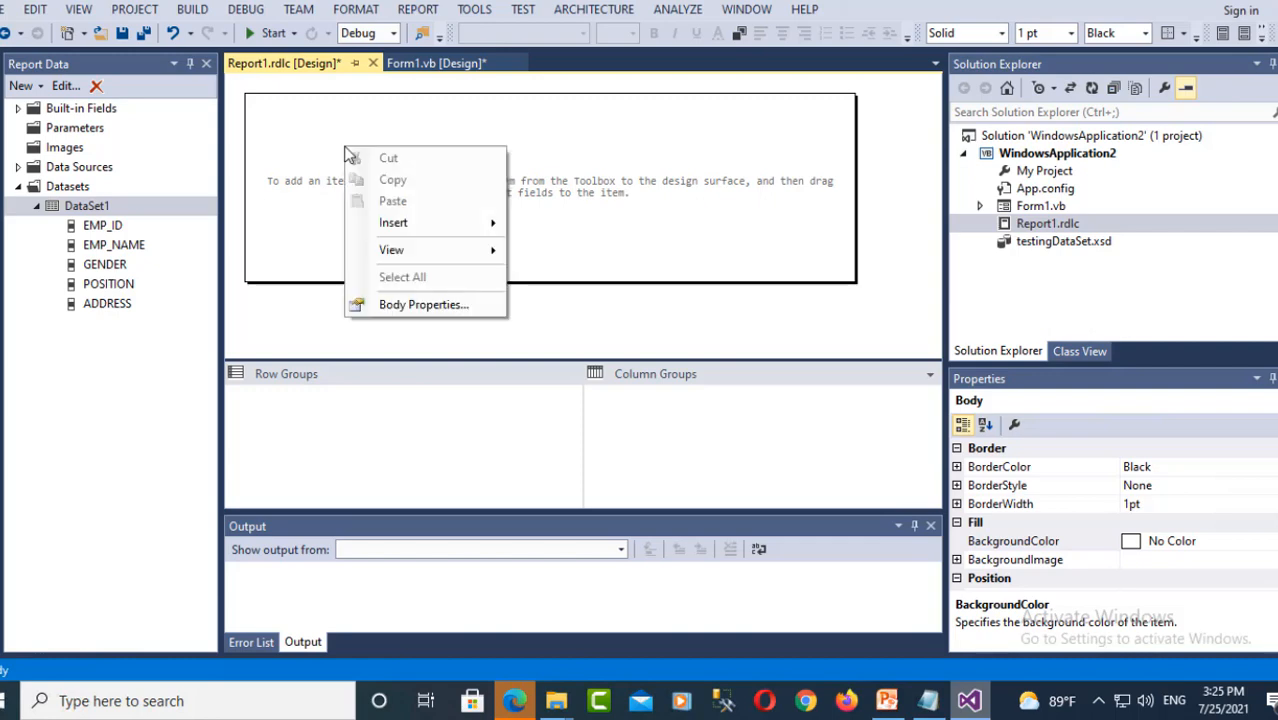
{"action": "mouse_move", "coordinate": [401, 232]}
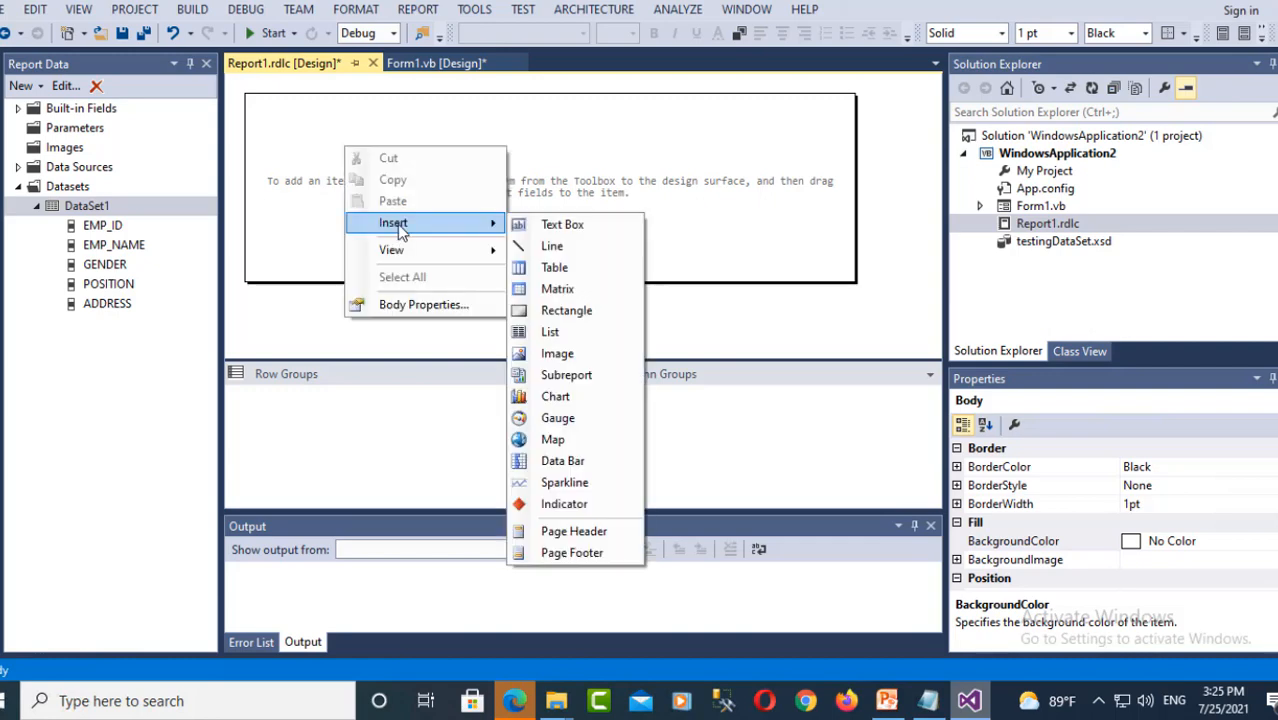
- Insert a table and bind its three columns to EMP_ID, EMP_NAME and GENDER
{"action": "left_click", "coordinate": [556, 270]}
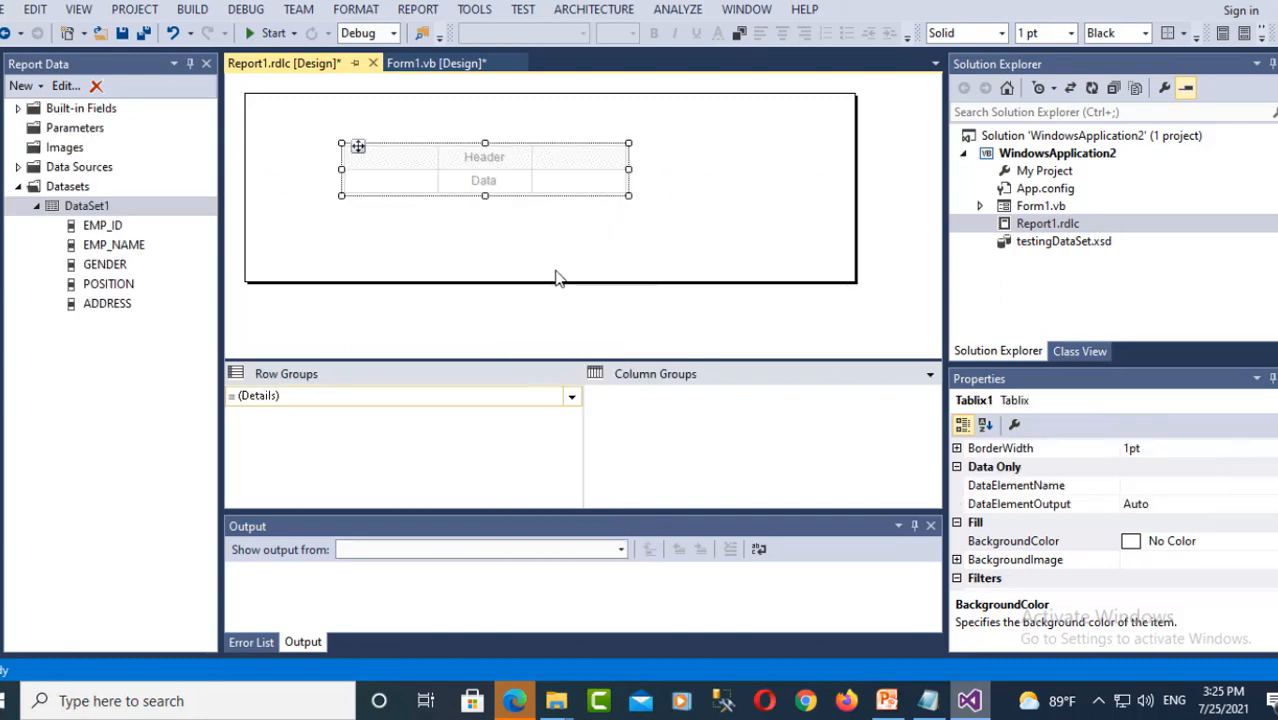
{"action": "left_click", "coordinate": [596, 232]}
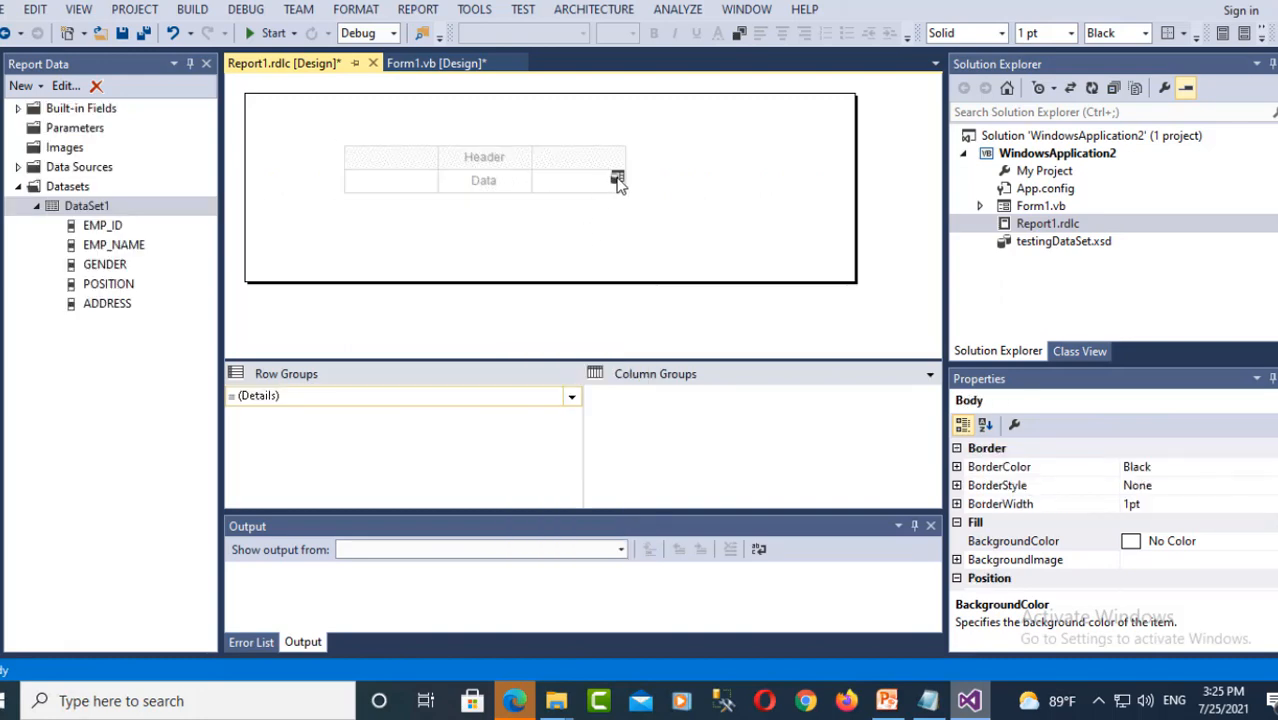
{"action": "left_click", "coordinate": [617, 180]}
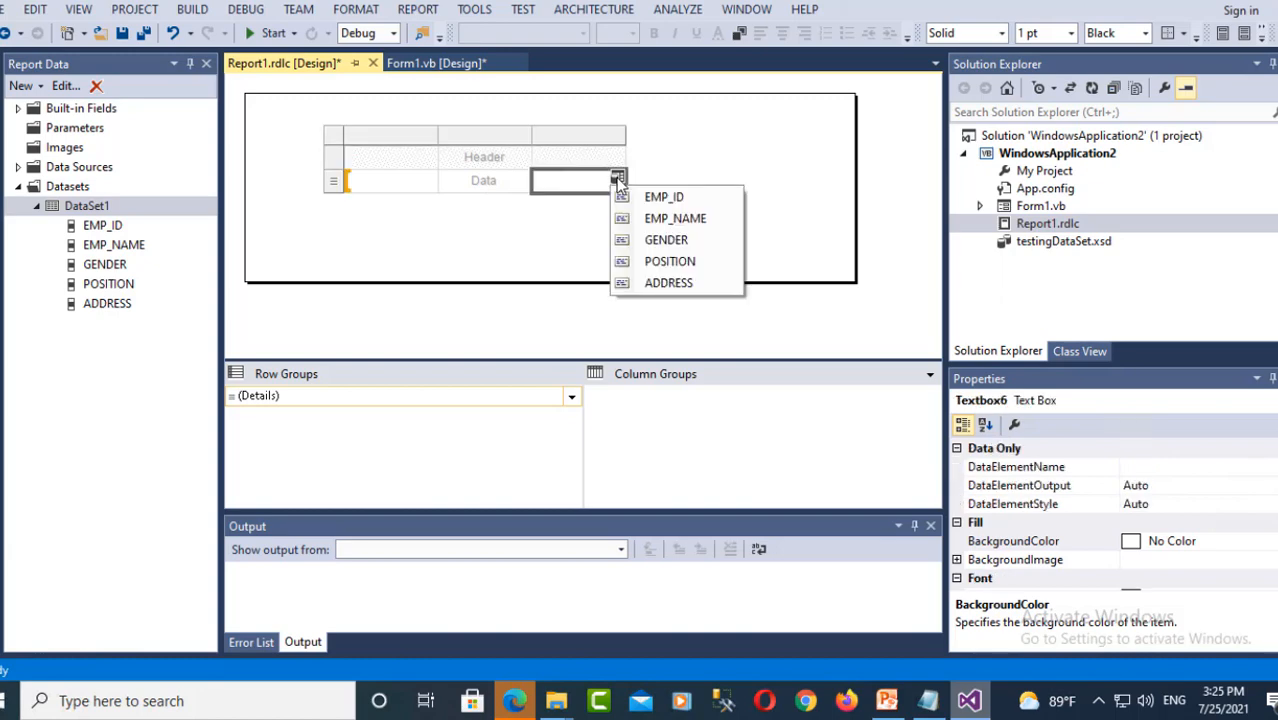
{"action": "left_click", "coordinate": [390, 181]}
{"action": "left_click", "coordinate": [390, 181]}
{"action": "left_click", "coordinate": [430, 178]}
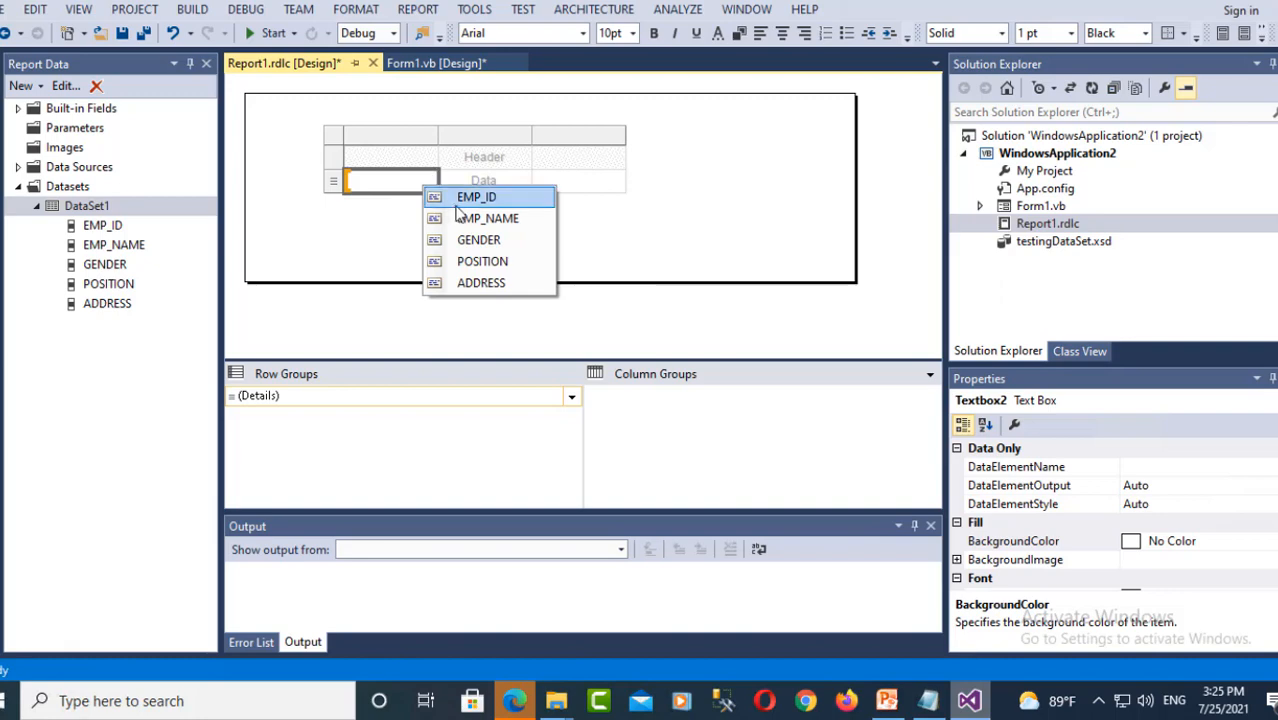
{"action": "left_click", "coordinate": [466, 199]}
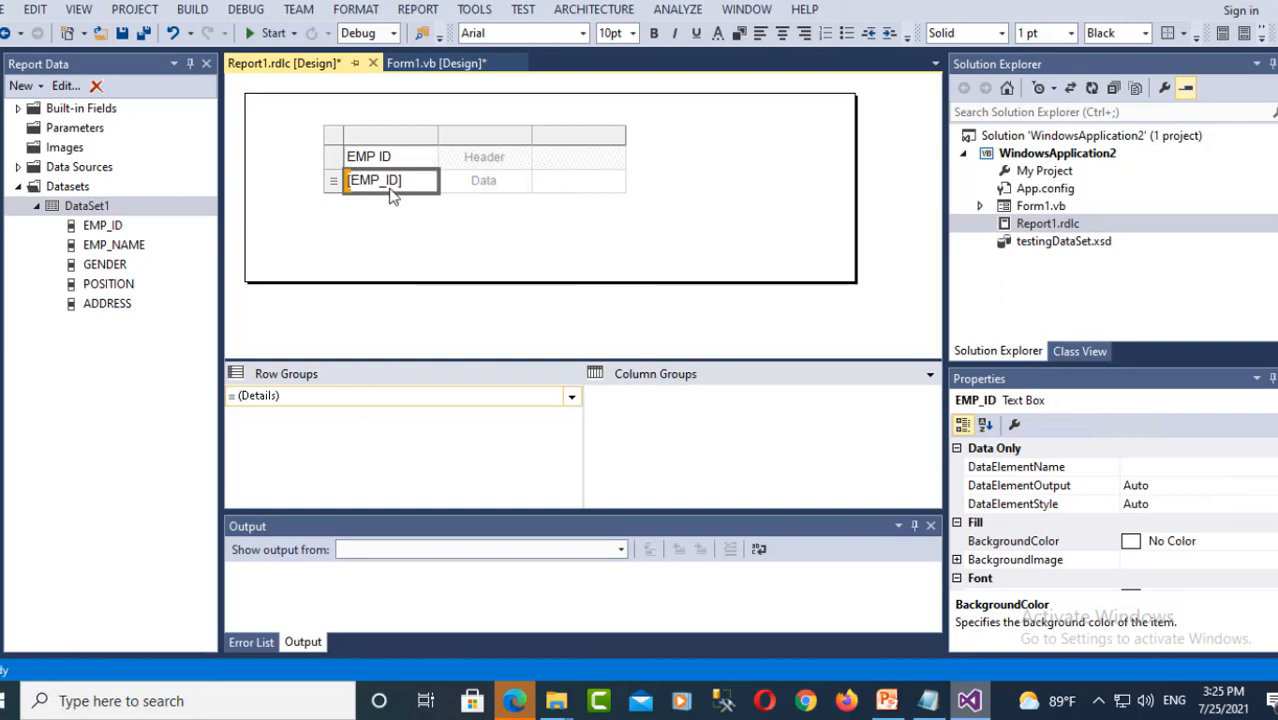
{"action": "left_click", "coordinate": [522, 178]}
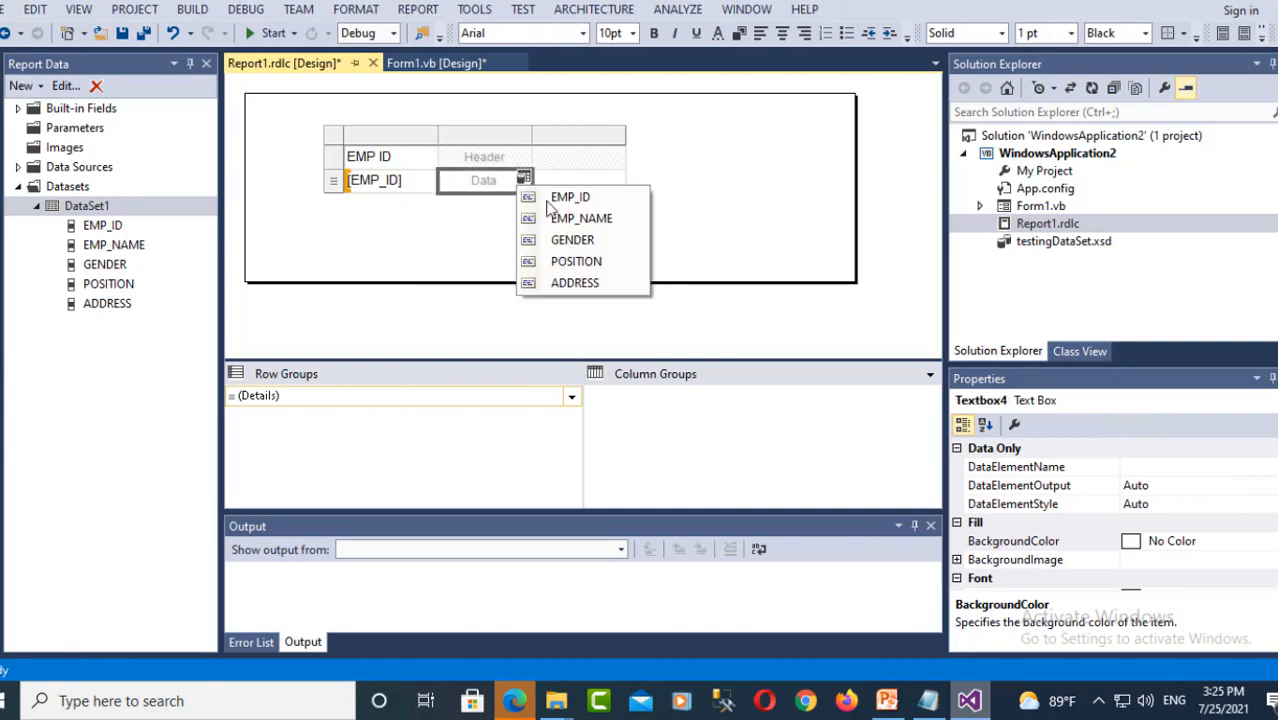
{"action": "left_click", "coordinate": [562, 217]}
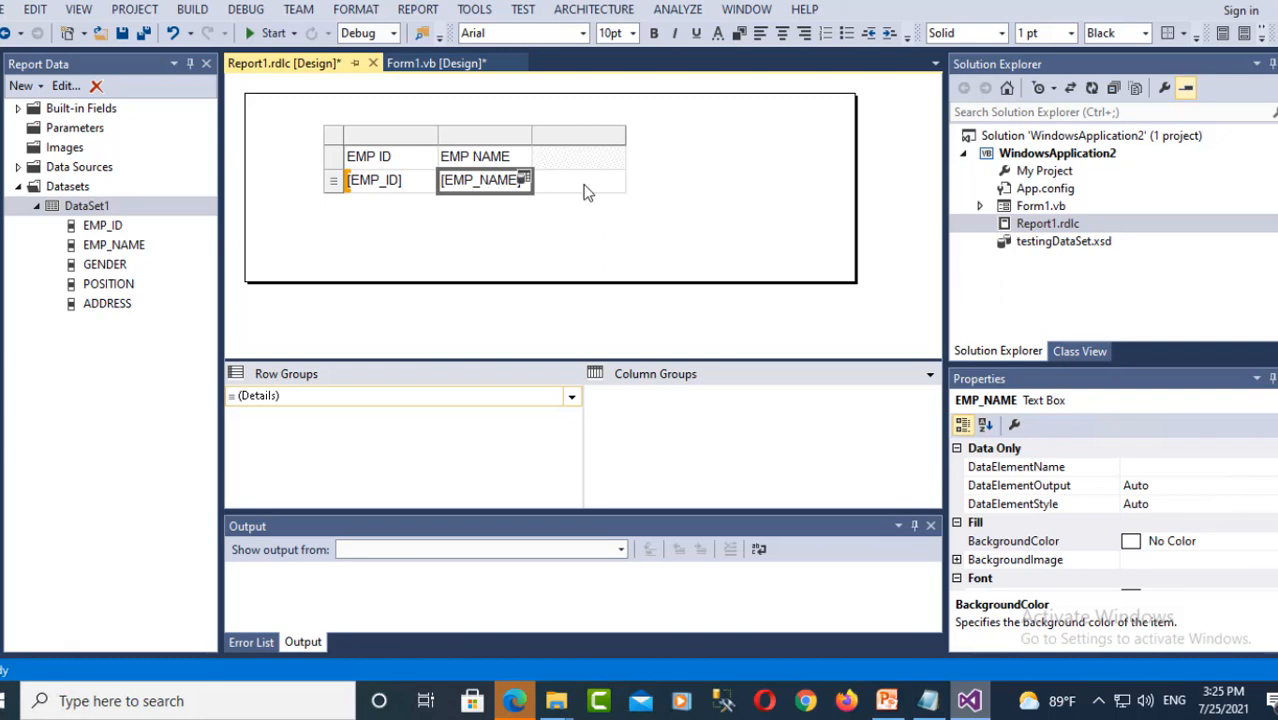
{"action": "left_click", "coordinate": [617, 179]}
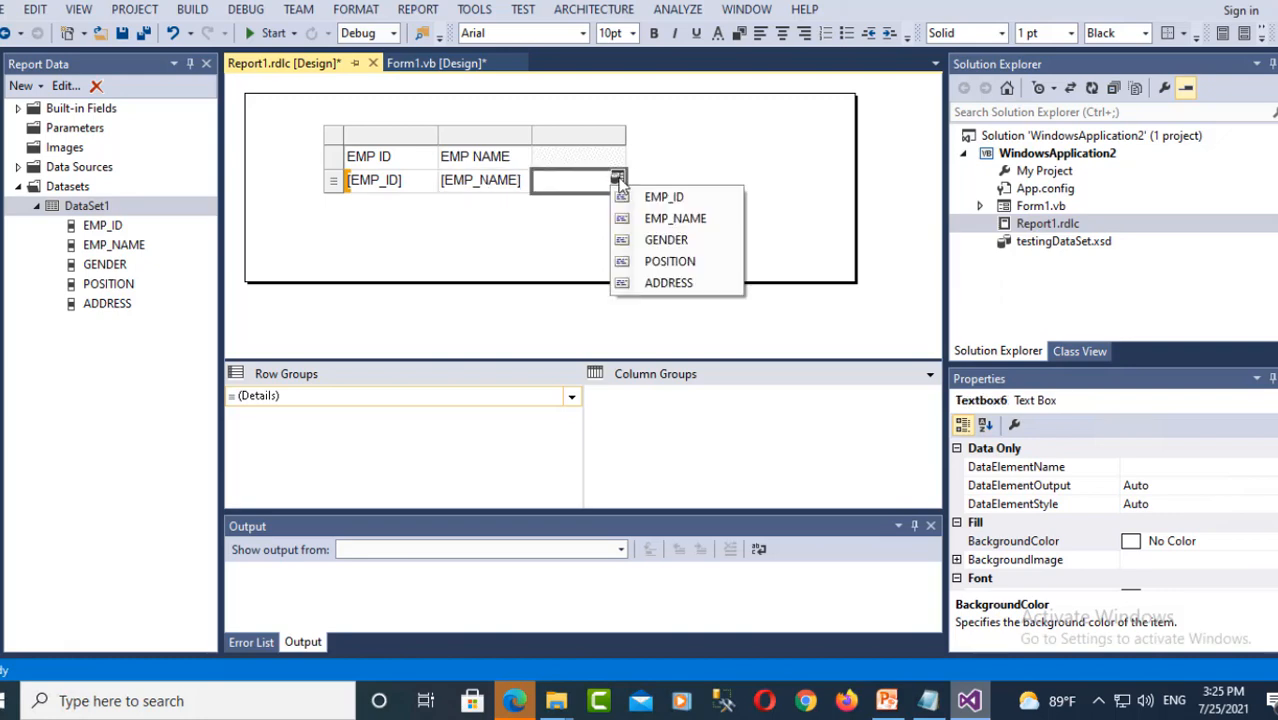
{"action": "left_click", "coordinate": [666, 240]}
- Add two more columns to the right of the GENDER column
{"action": "left_click", "coordinate": [603, 137]}
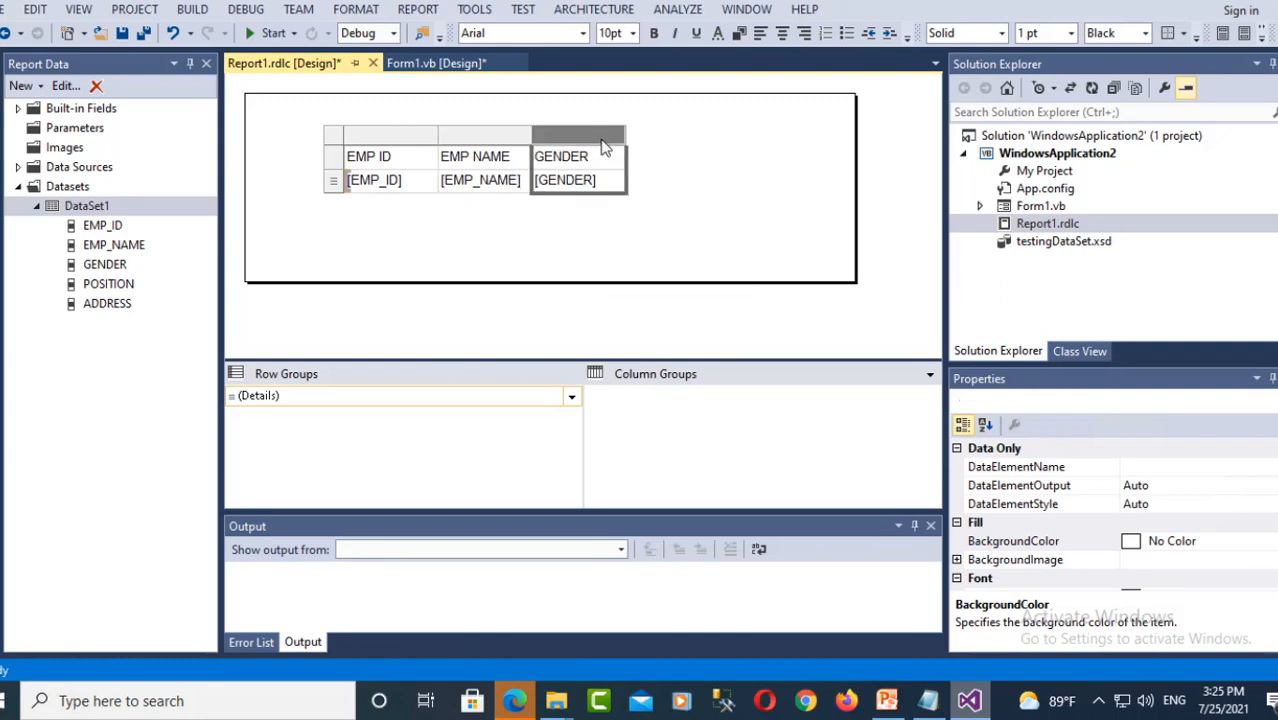
{"action": "right_click", "coordinate": [603, 138]}
{"action": "mouse_move", "coordinate": [650, 152]}
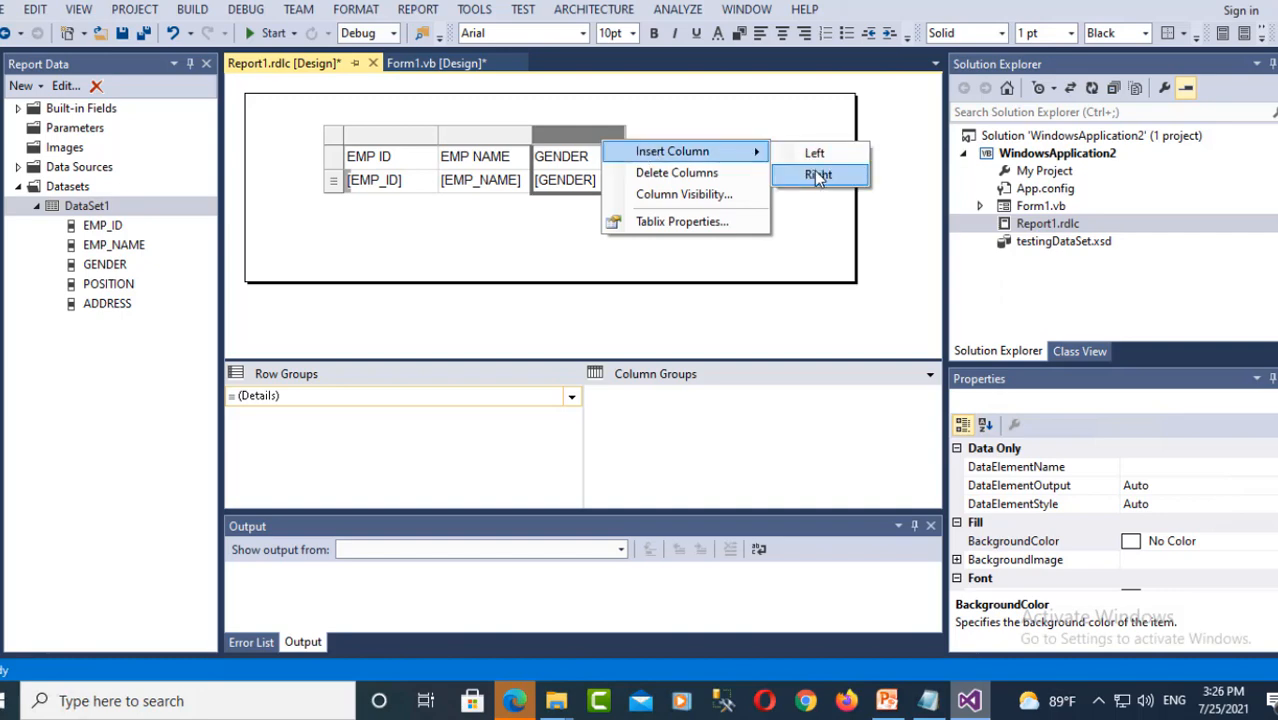
{"action": "left_click", "coordinate": [815, 173]}
{"action": "right_click", "coordinate": [705, 137]}
{"action": "mouse_move", "coordinate": [760, 147]}
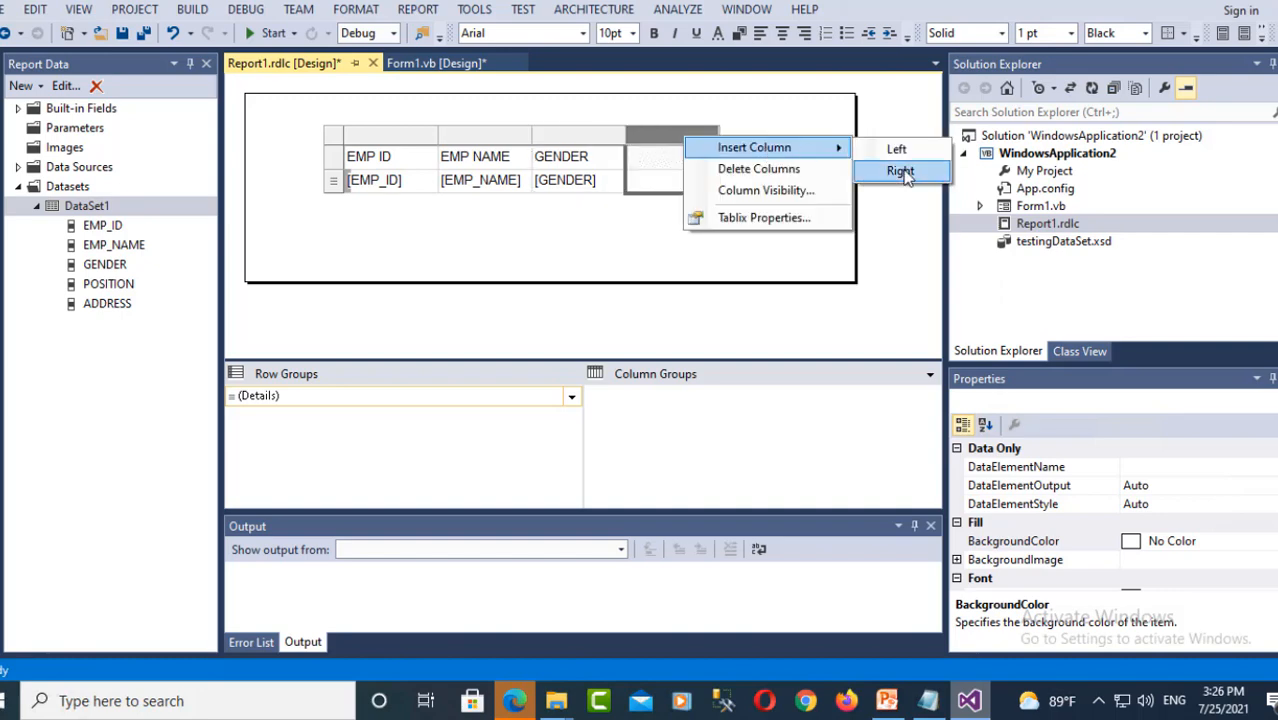
{"action": "left_click", "coordinate": [900, 171]}
- Bind the fourth and fifth columns to POSITION and ADDRESS
{"action": "left_click", "coordinate": [711, 179]}
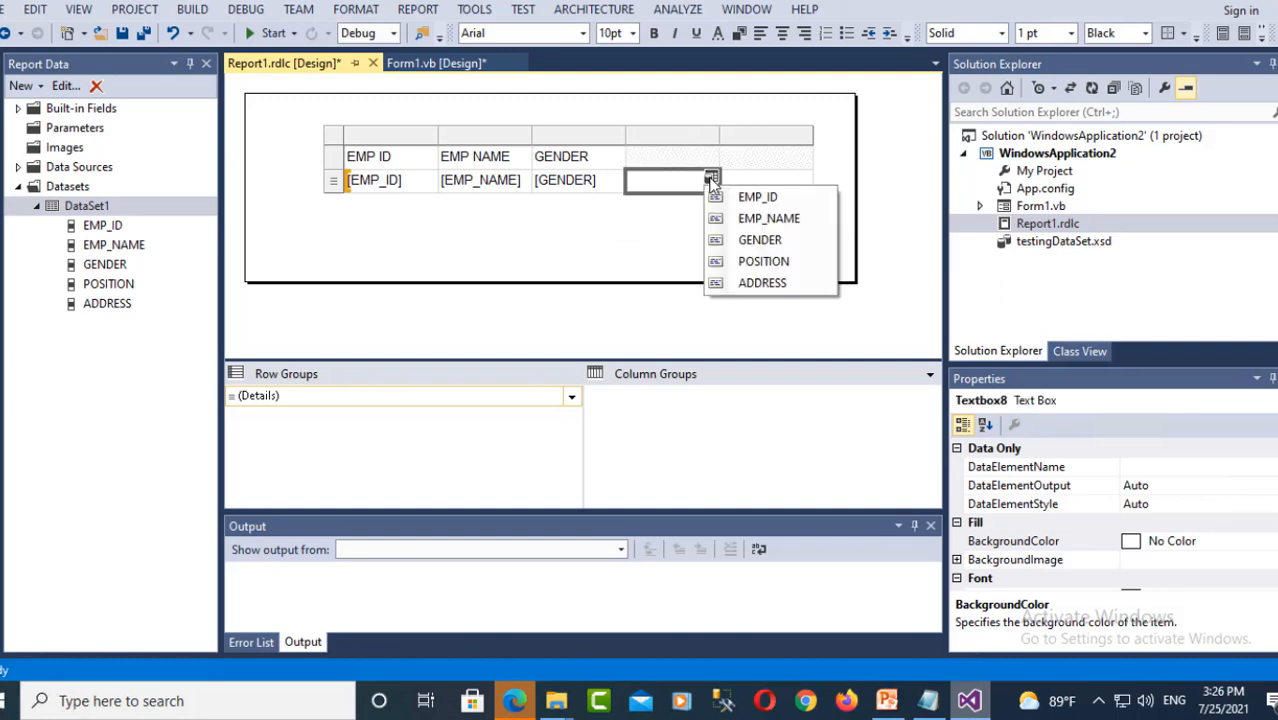
{"action": "left_click", "coordinate": [763, 261]}
{"action": "left_click", "coordinate": [805, 179]}
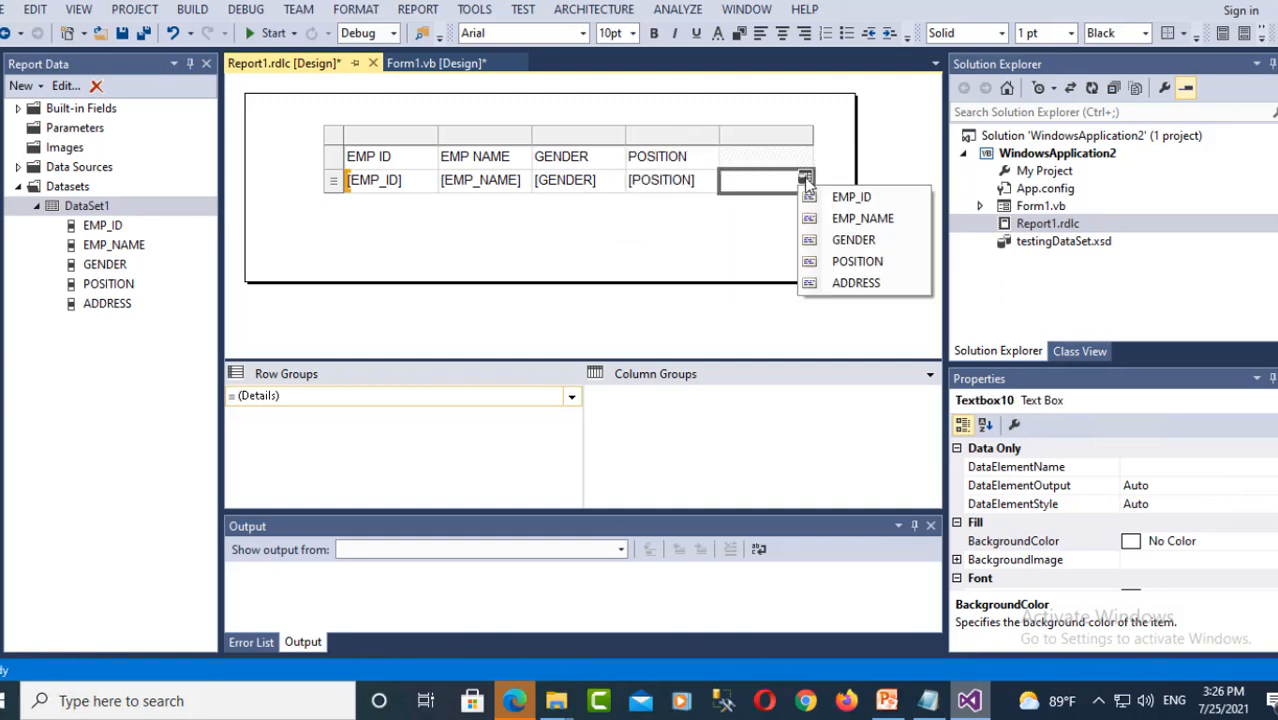
{"action": "left_click", "coordinate": [835, 283]}
{"action": "left_click", "coordinate": [727, 254]}
{"action": "left_click", "coordinate": [443, 150]}
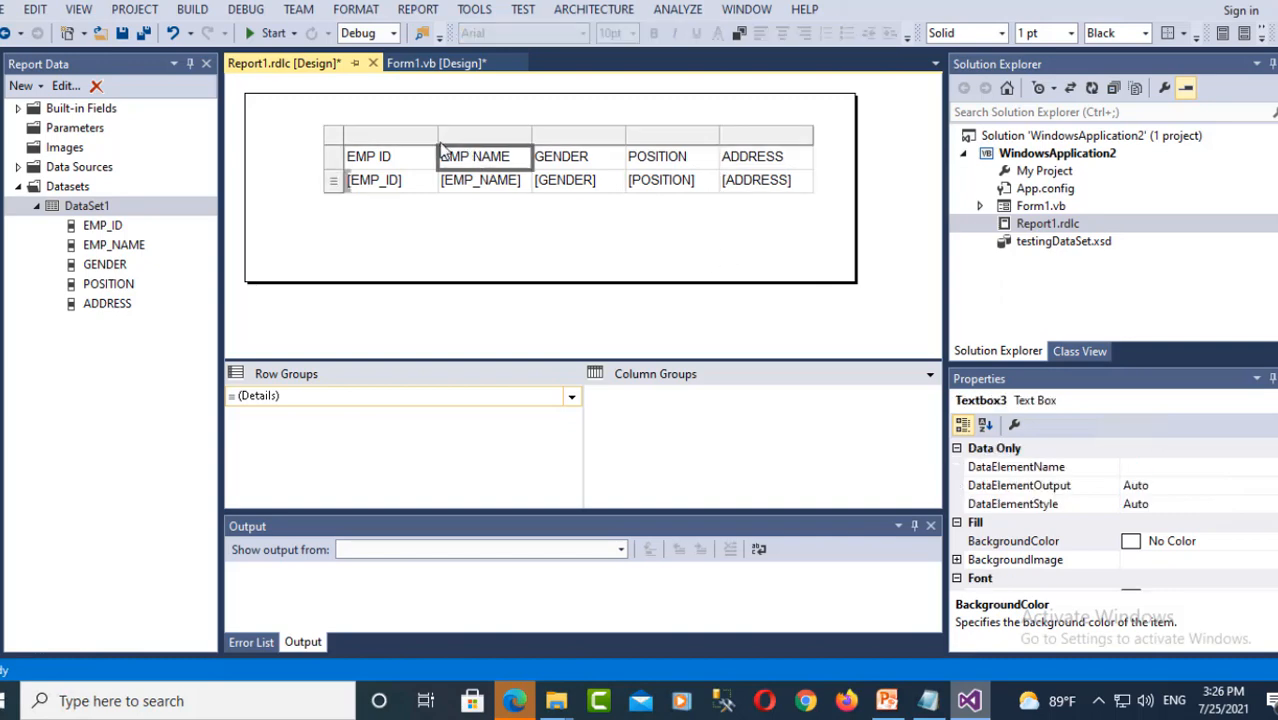
{"action": "left_click", "coordinate": [386, 134]}
{"action": "left_click", "coordinate": [294, 138]}
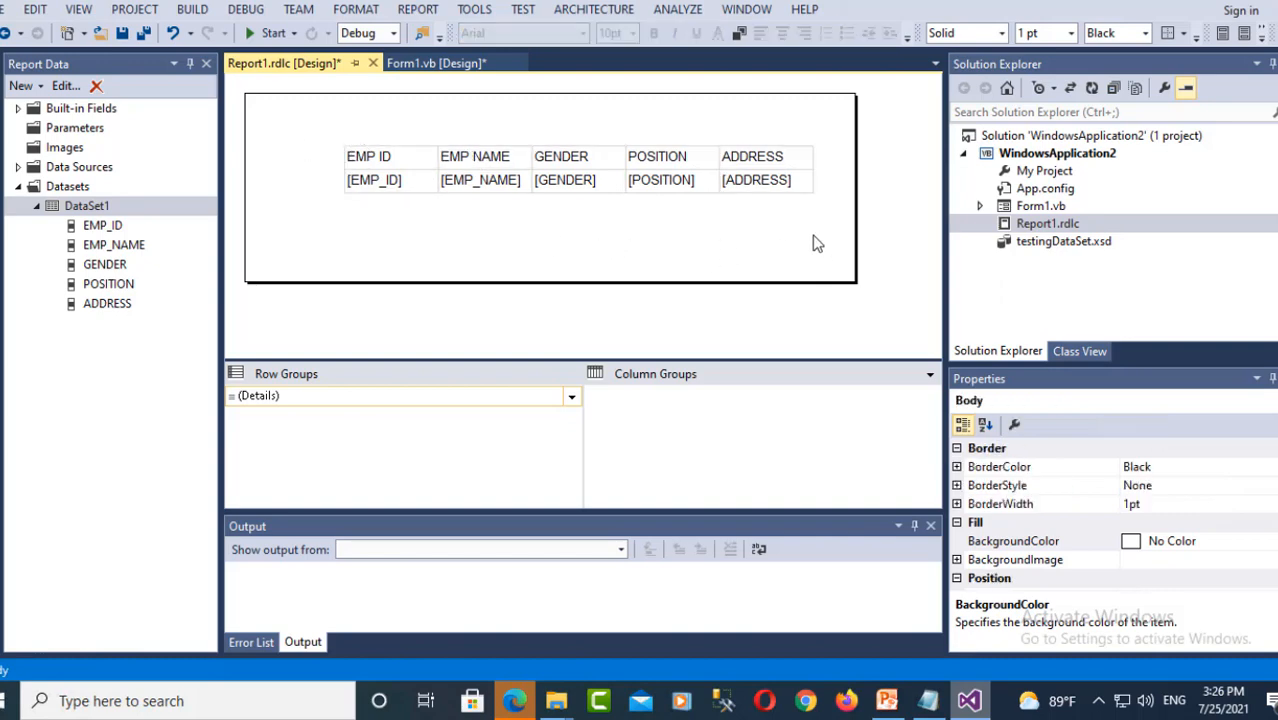
- Open Form1.vb in the designer and bring up ReportViewer1's Tasks panel
{"action": "left_click", "coordinate": [1040, 207]}
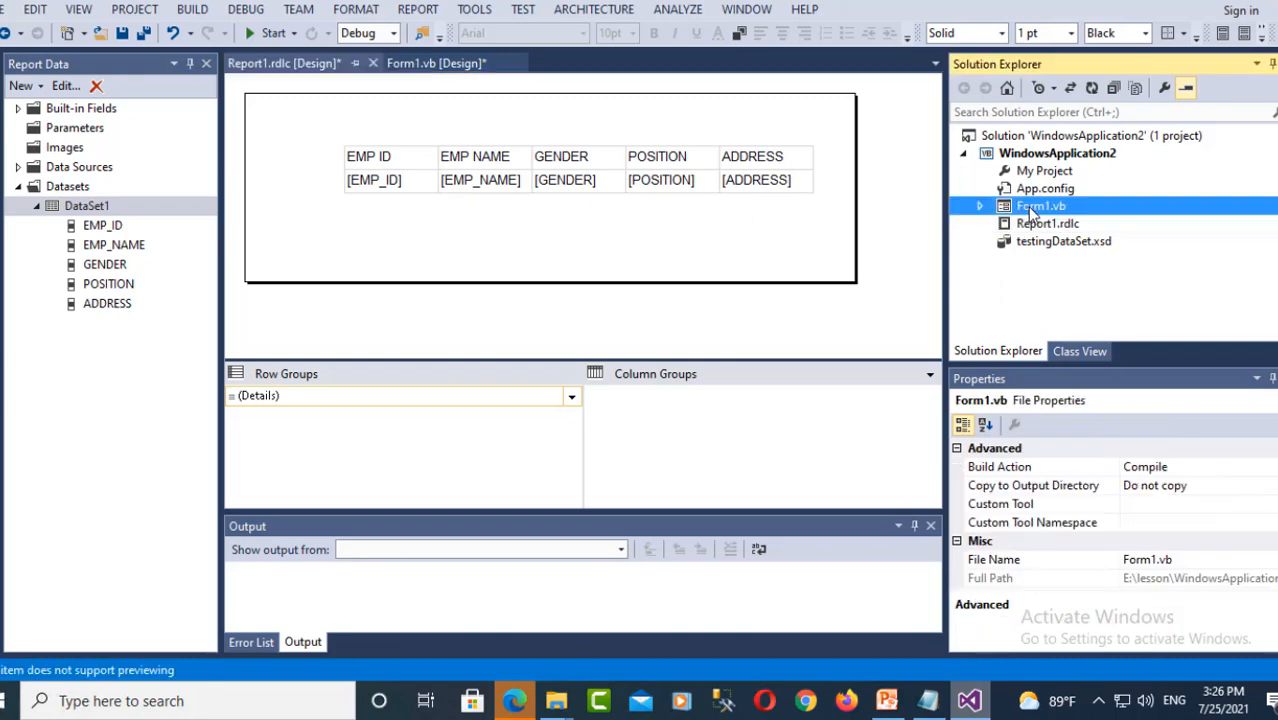
{"action": "double_click", "coordinate": [1035, 210]}
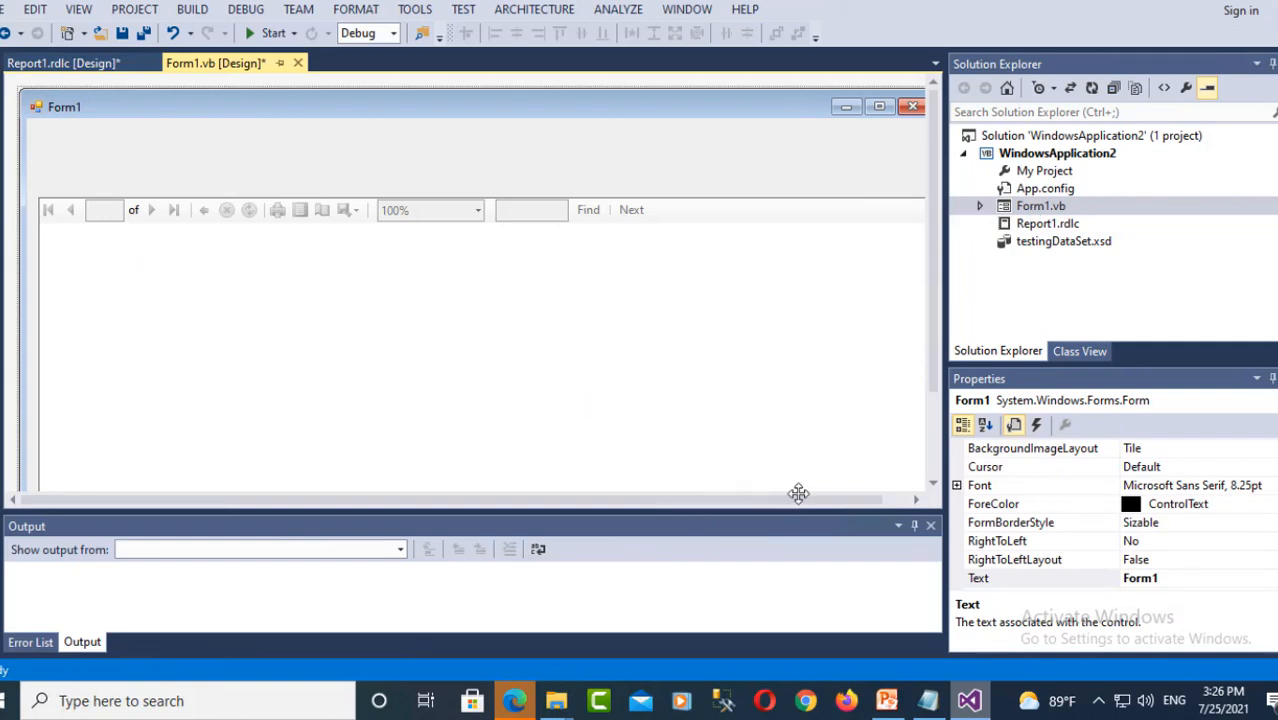
{"action": "left_click_drag", "start_coordinate": [800, 498], "coordinate": [828, 498]}
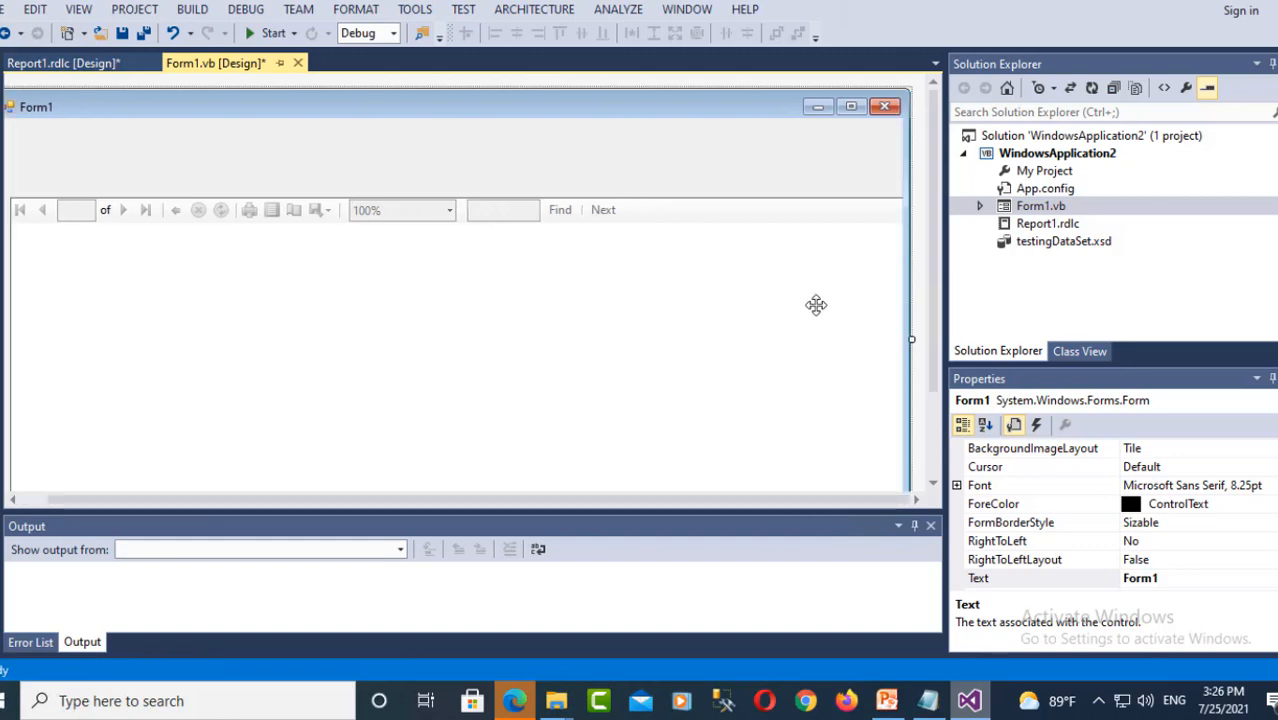
{"action": "left_click", "coordinate": [816, 305]}
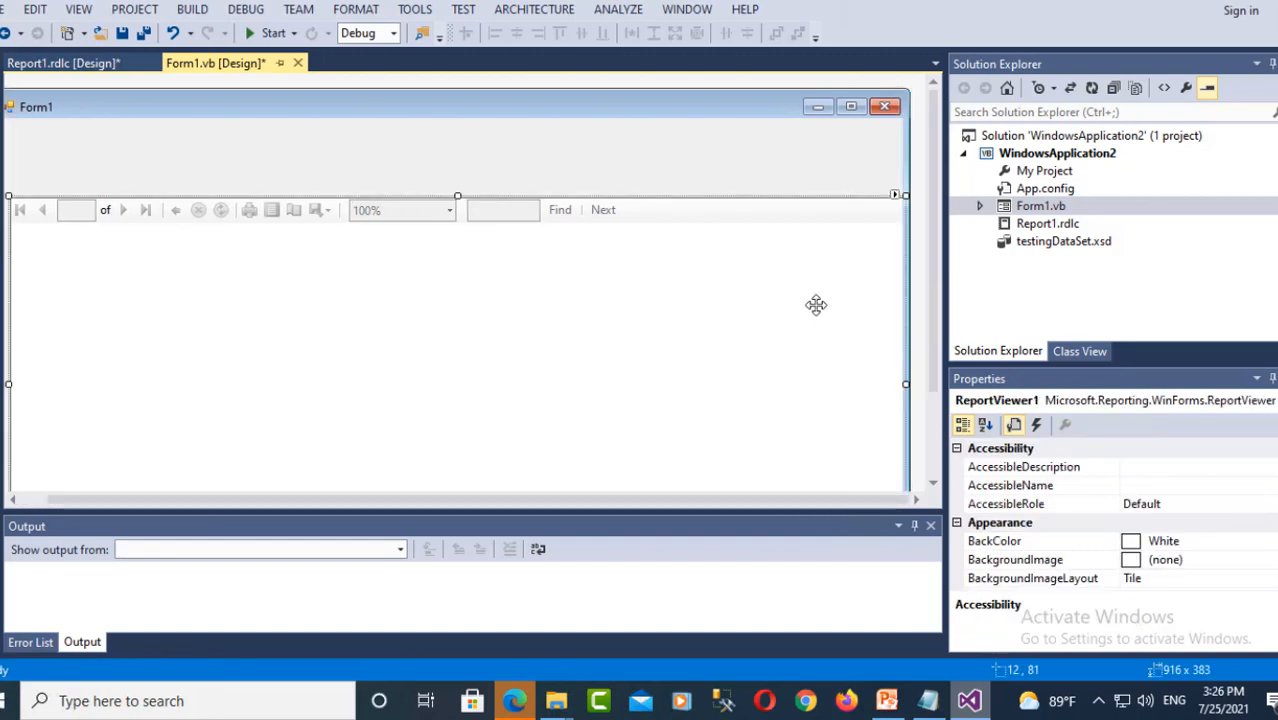
{"action": "left_click", "coordinate": [896, 197]}
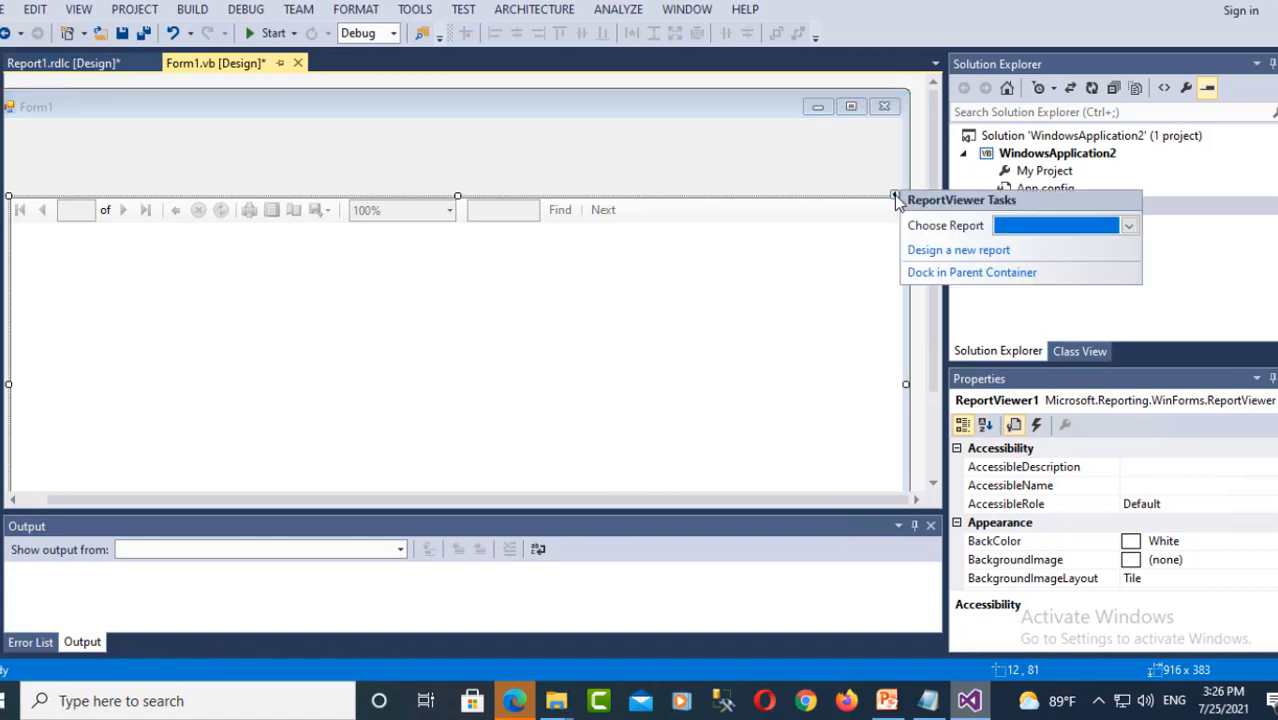
- Point ReportViewer1 at WindowsApplication2.Report1.rdlc, then start the application
{"action": "left_click", "coordinate": [1129, 228]}
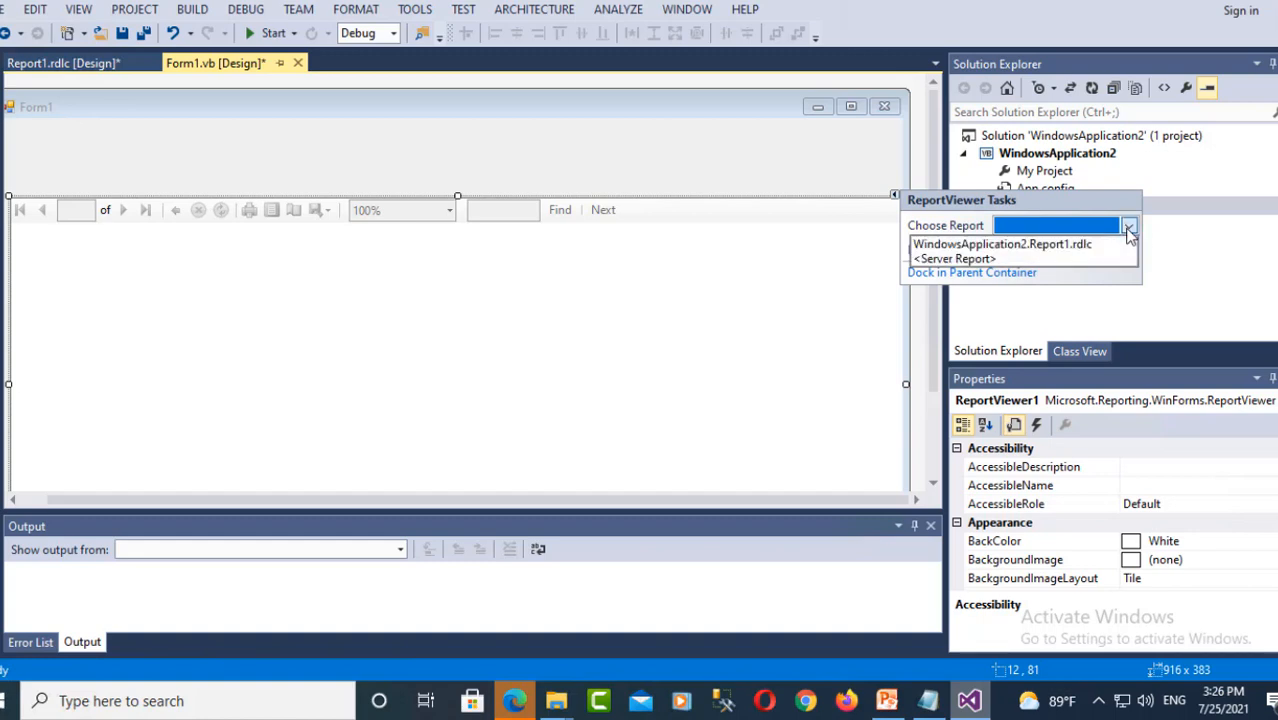
{"action": "left_click", "coordinate": [963, 246]}
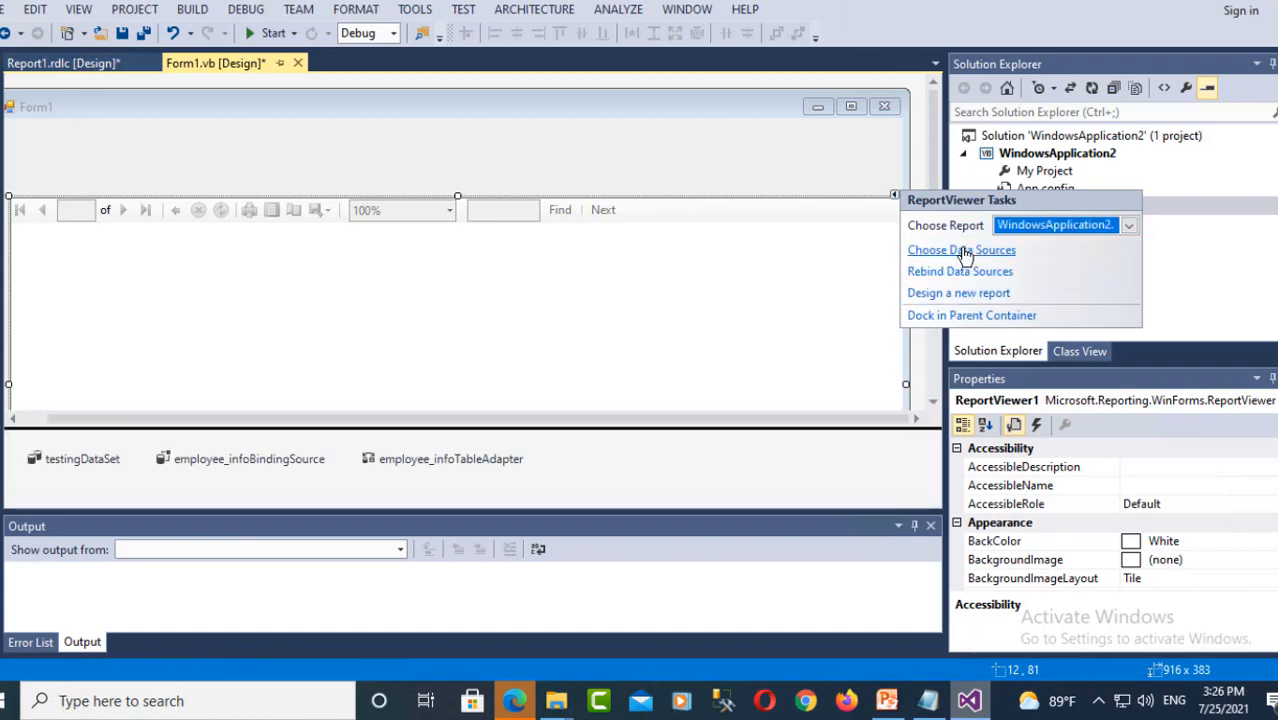
{"action": "left_click", "coordinate": [632, 180]}
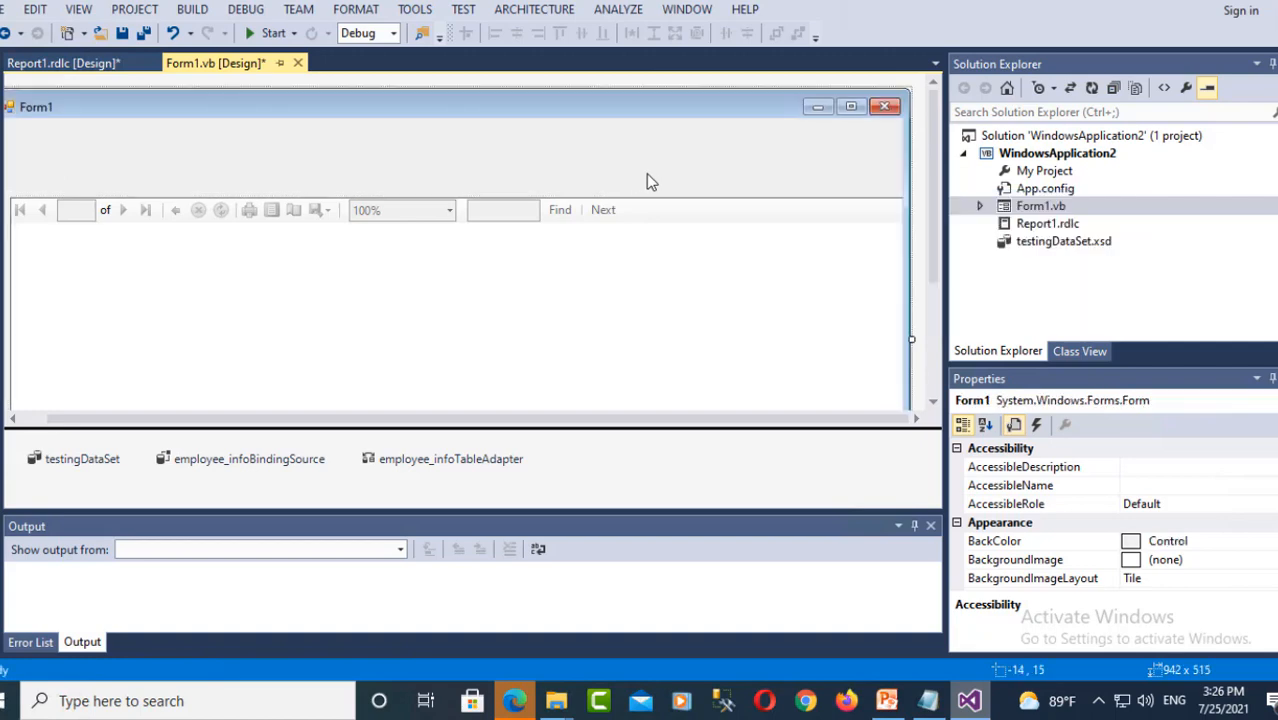
{"action": "left_click", "coordinate": [250, 33]}
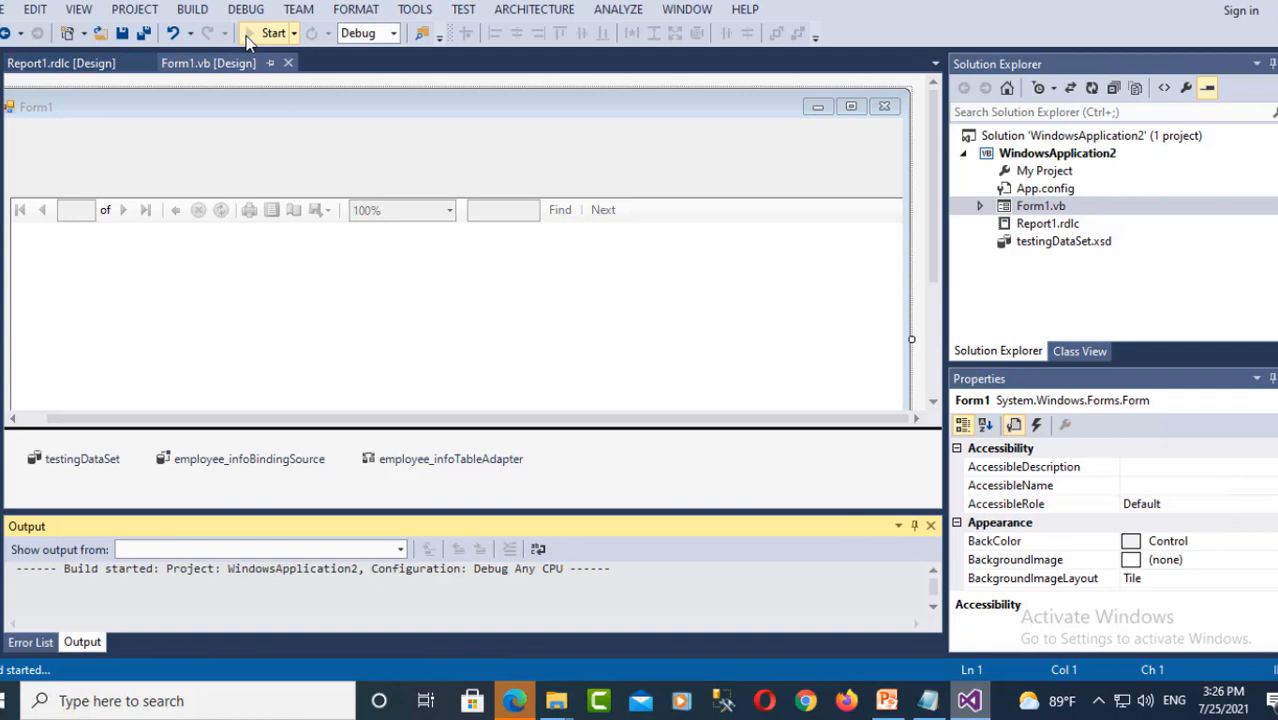